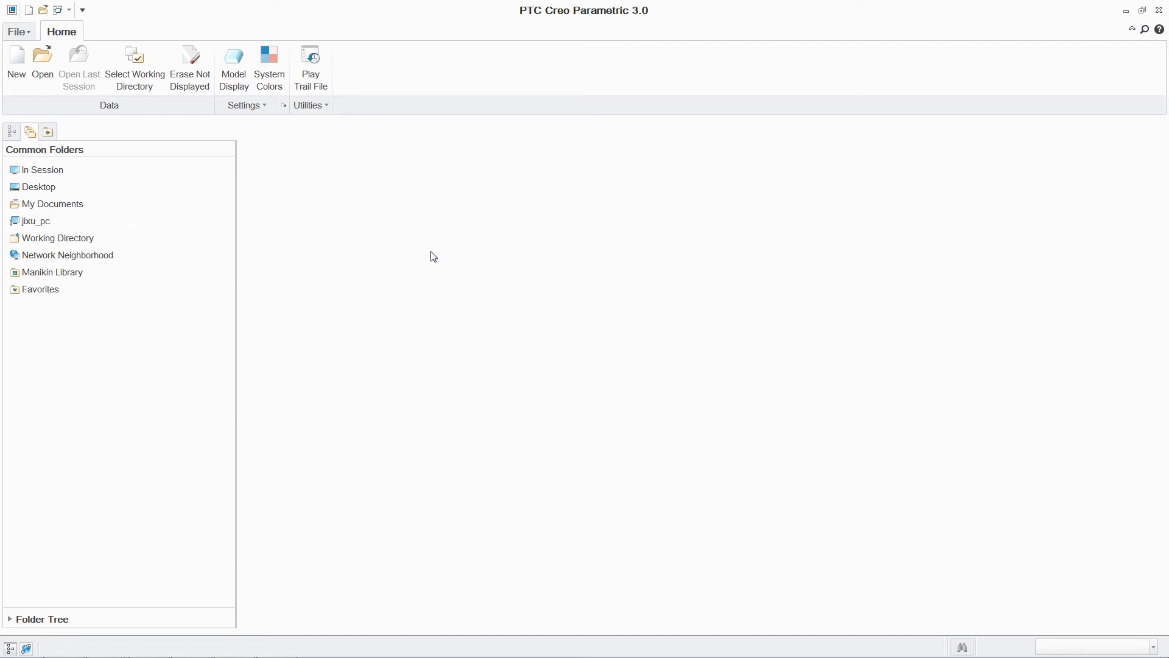
Open 33900000-101.asm as Light Graphics after searching the file list for '339'
{"action": "left_click", "coordinate": [42, 70]}
{"action": "left_click", "coordinate": [872, 209]}
{"action": "type", "text": "339"}
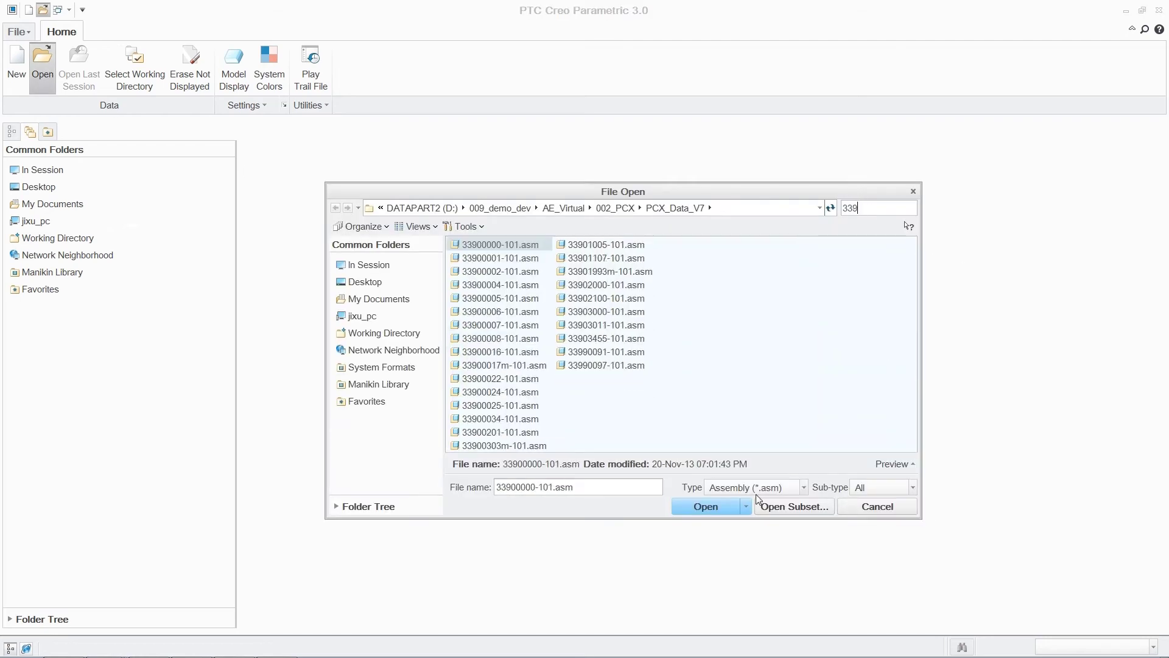
{"action": "left_click", "coordinate": [745, 506]}
{"action": "left_click", "coordinate": [734, 570]}
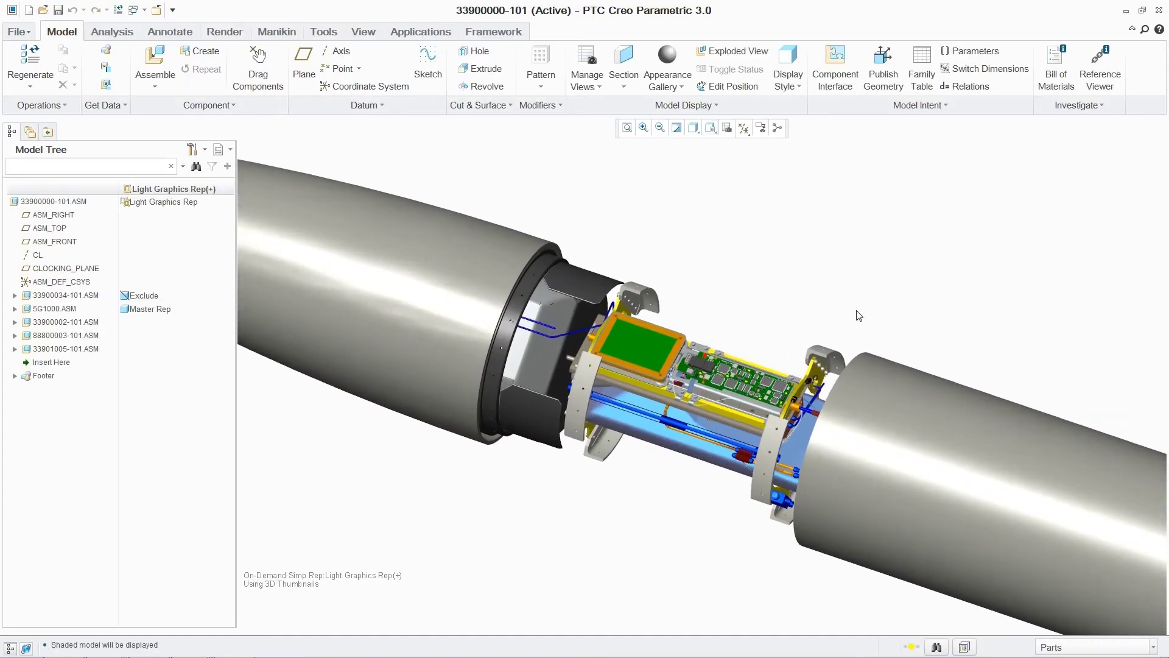
Open the 5G1000 subassembly from the model tree in its own window
{"action": "left_click", "coordinate": [68, 308]}
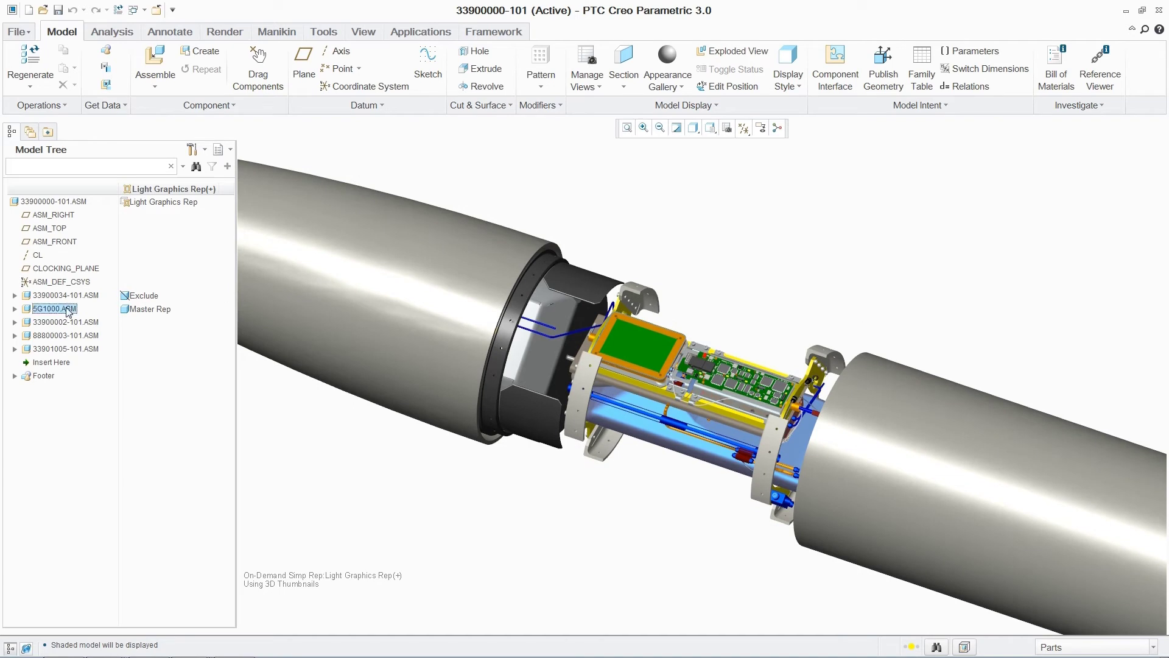
{"action": "right_click", "coordinate": [316, 143]}
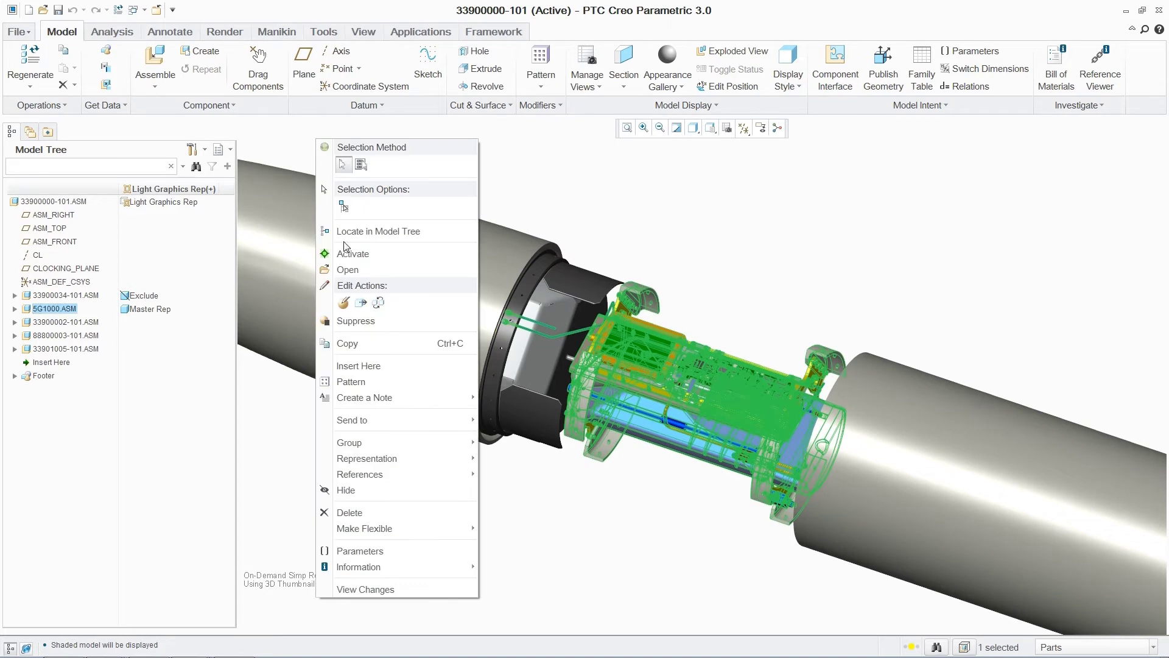
{"action": "left_click", "coordinate": [350, 276]}
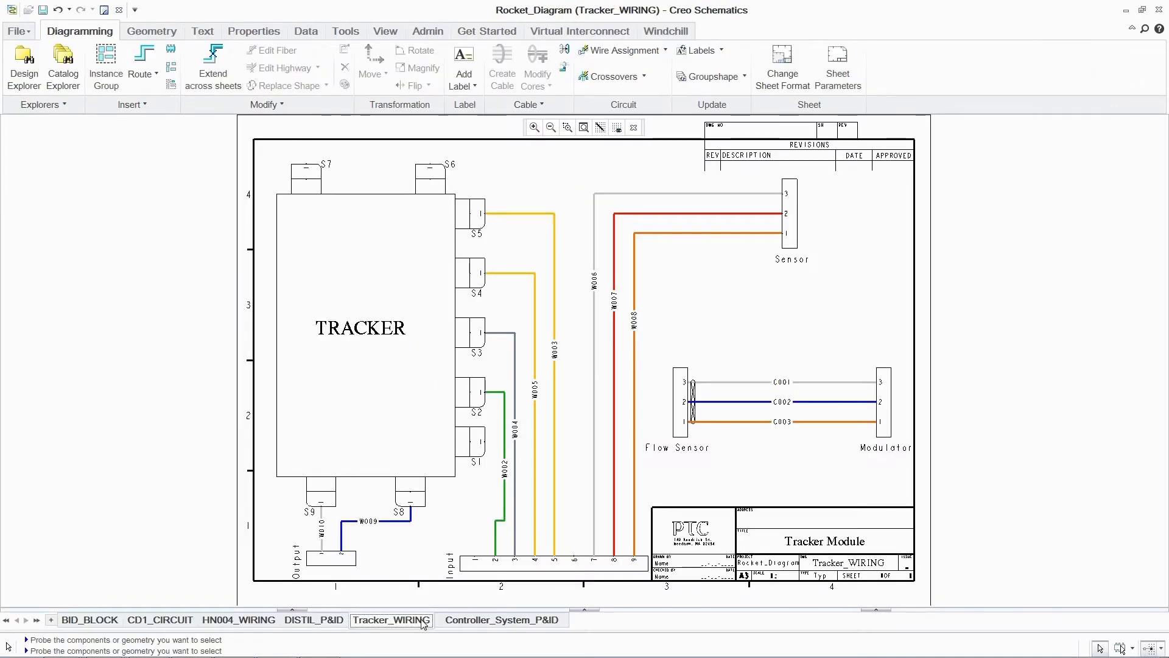
Review the Flow Sensor's port parameters and wires W008, W007 and W006, then start a new route
{"action": "left_click", "coordinate": [675, 425]}
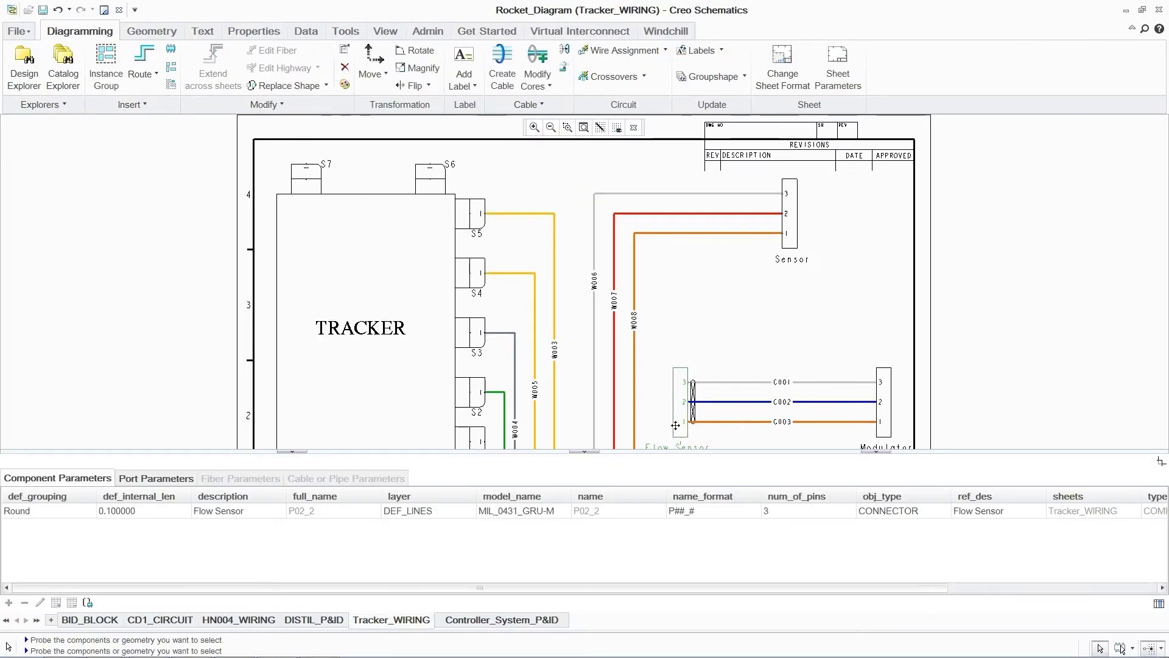
{"action": "left_click", "coordinate": [157, 479]}
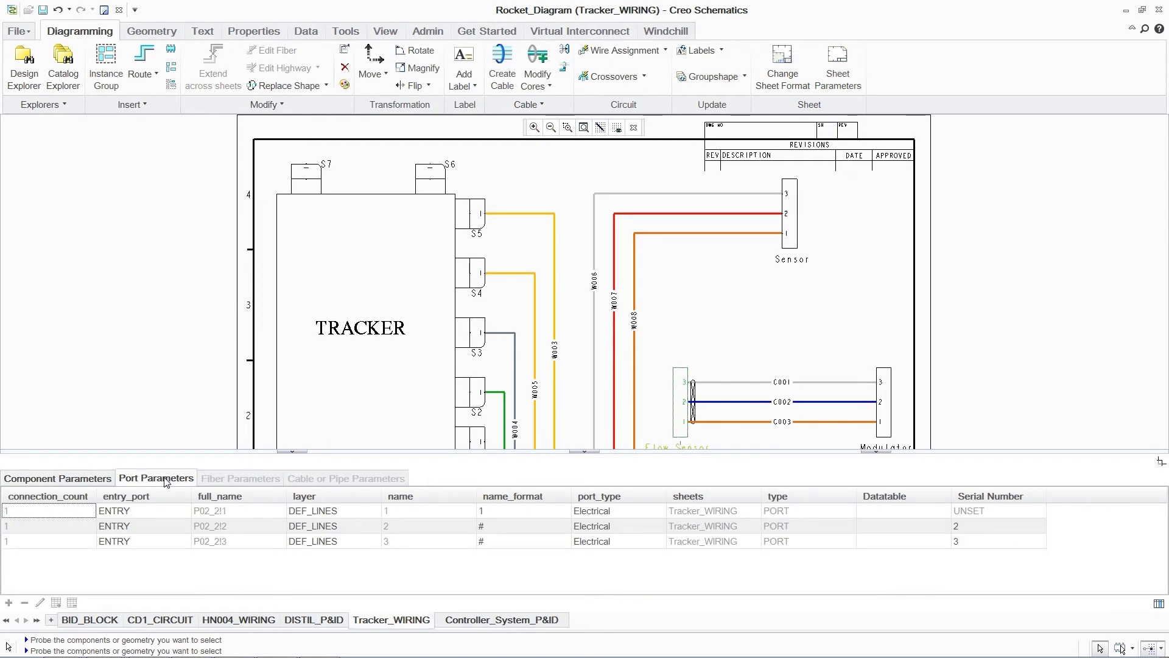
{"action": "left_click", "coordinate": [634, 363]}
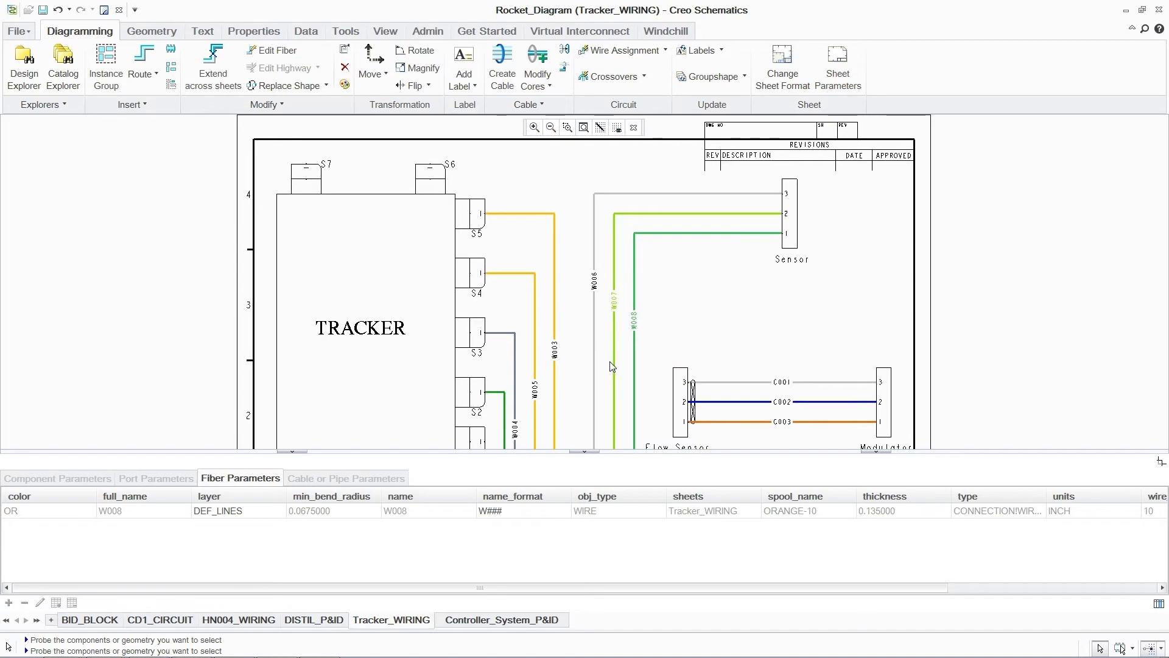
{"action": "left_click", "coordinate": [612, 366], "text": "ctrl"}
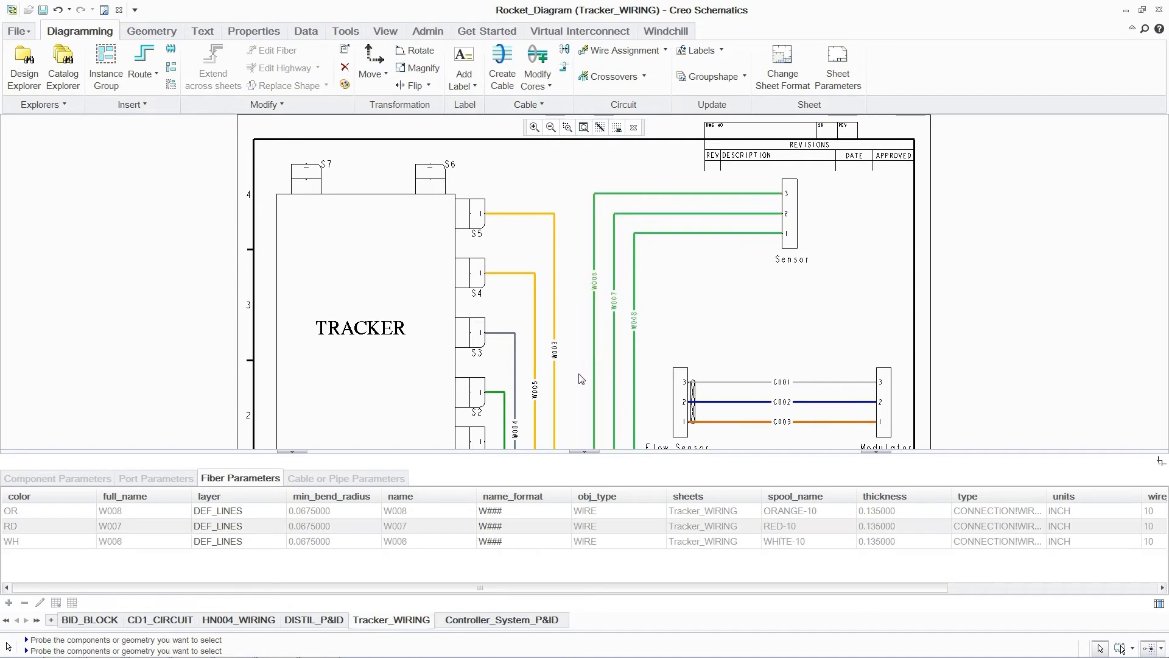
{"action": "left_click", "coordinate": [582, 379]}
{"action": "left_click", "coordinate": [144, 57]}
Route a Brown_16_AWG wire from port S6 to Input pin 6 using spool BROWN-16
{"action": "left_click", "coordinate": [184, 249]}
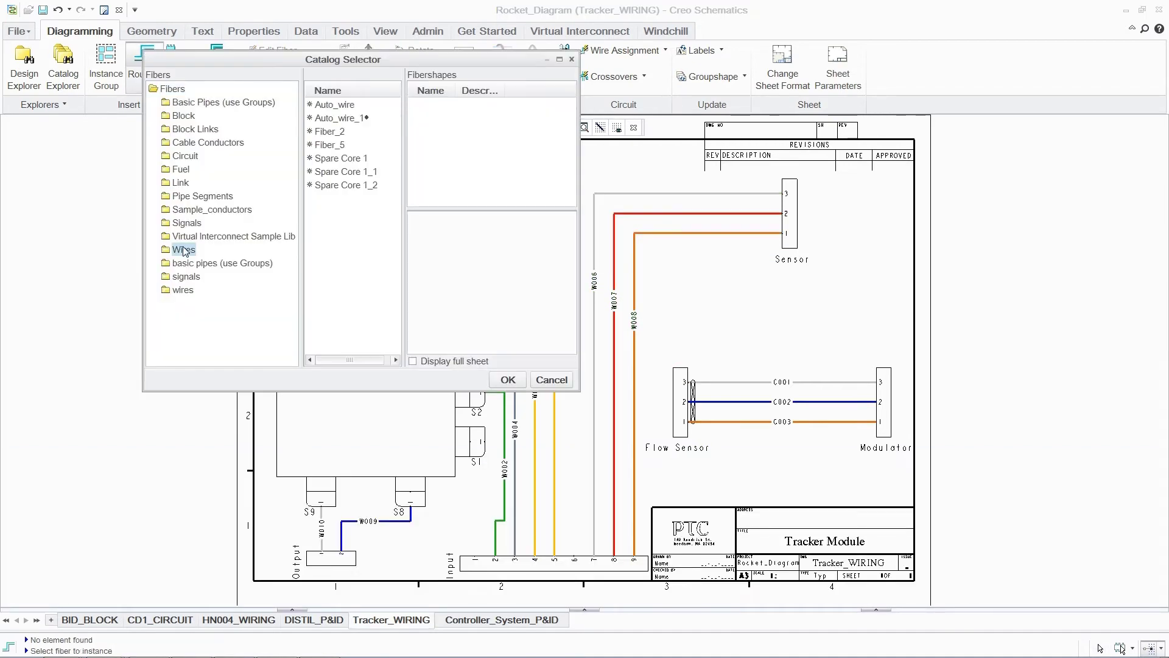
{"action": "left_click", "coordinate": [355, 146]}
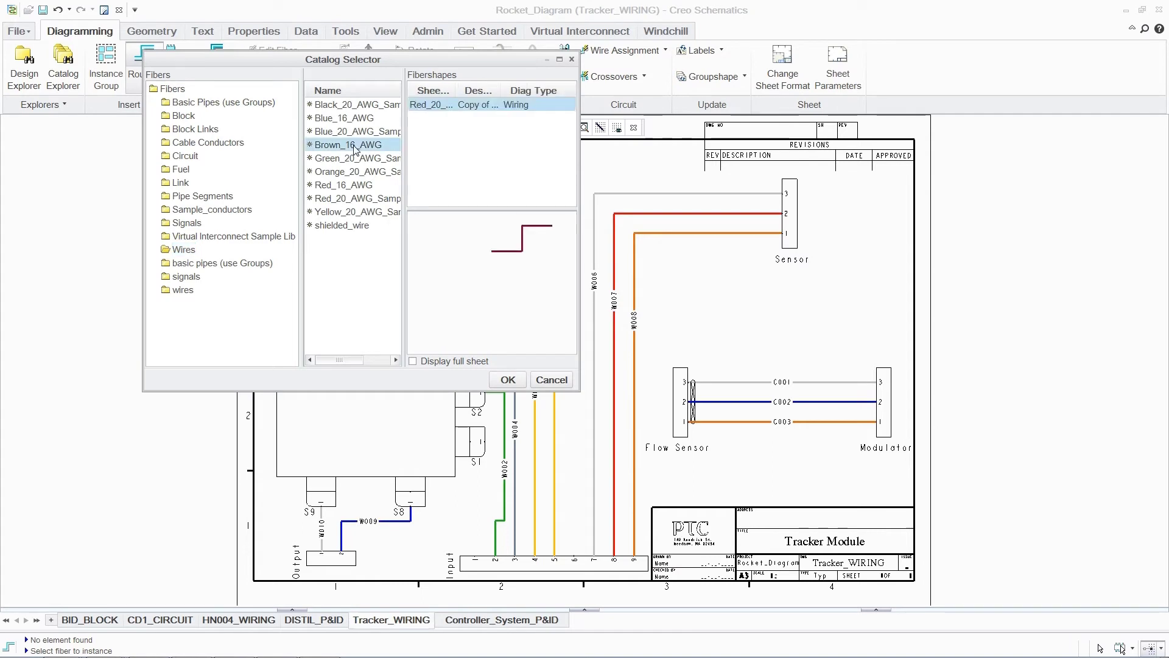
{"action": "left_click", "coordinate": [507, 381]}
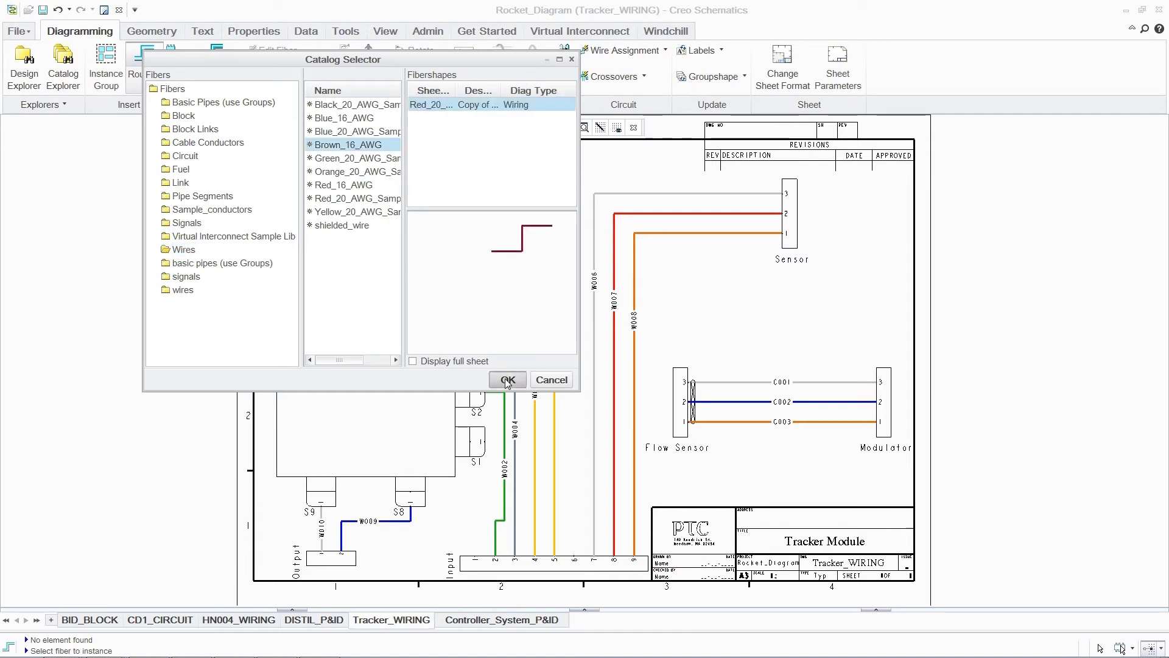
{"action": "left_click", "coordinate": [430, 165]}
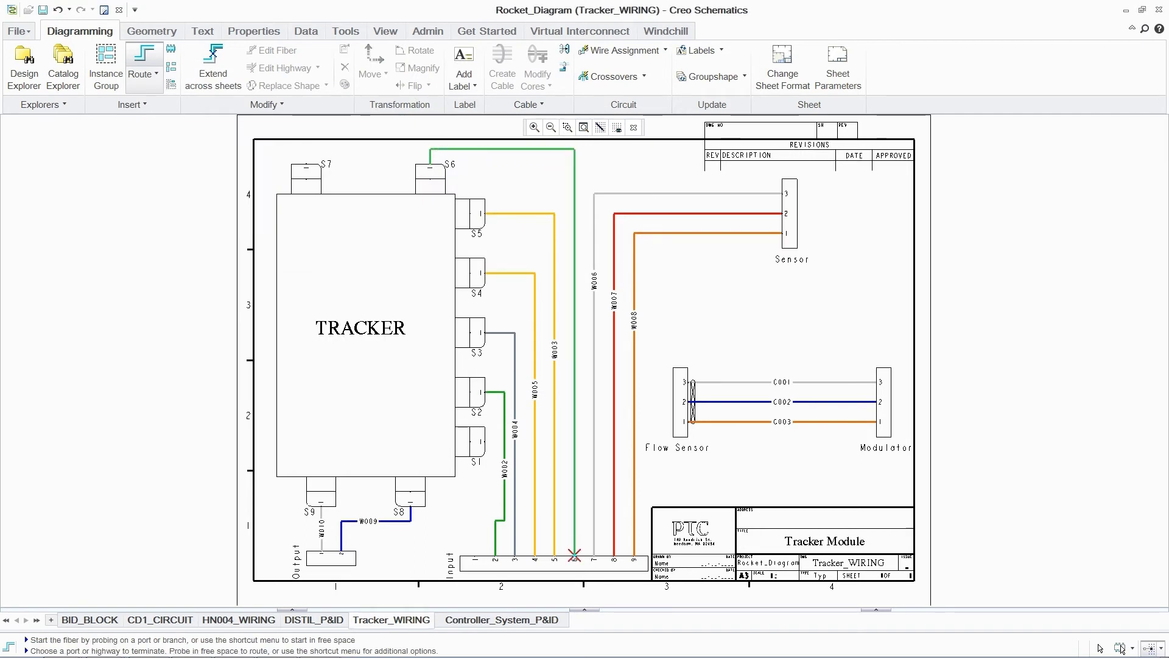
{"action": "left_click", "coordinate": [574, 555]}
{"action": "left_click", "coordinate": [108, 505]}
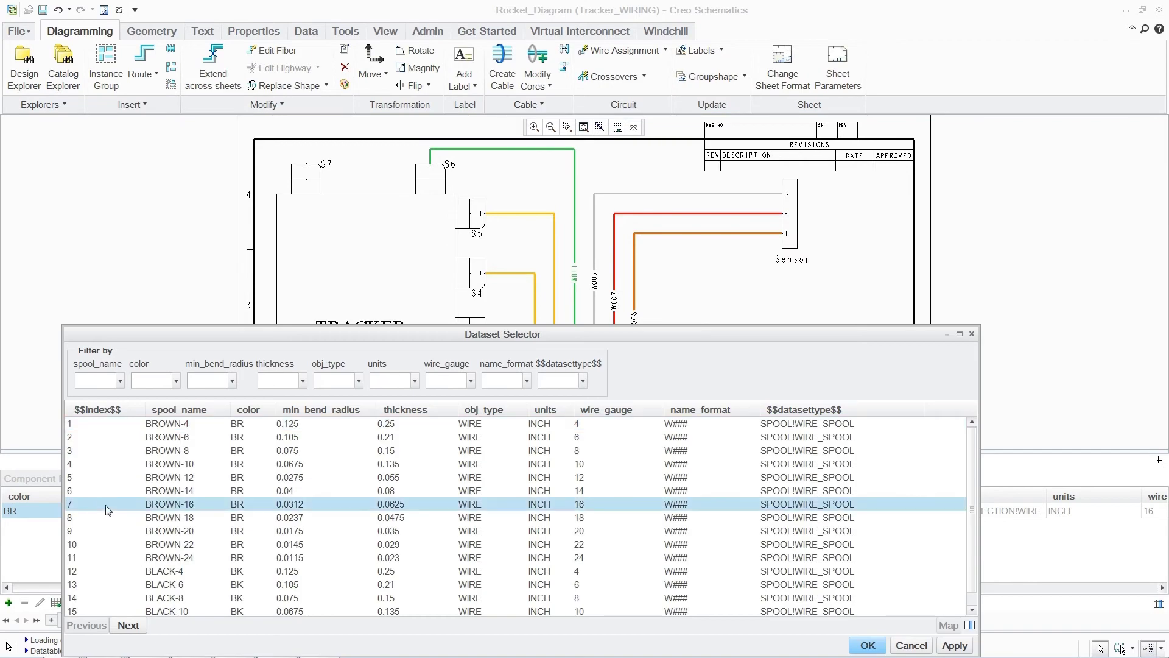
{"action": "left_click", "coordinate": [867, 644]}
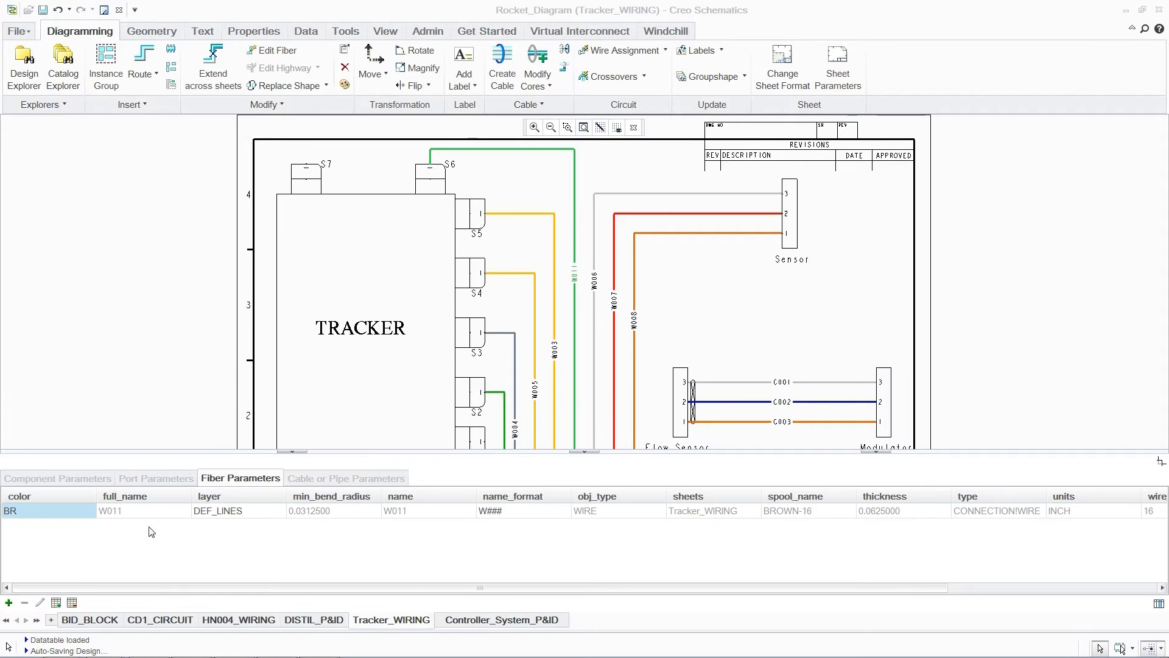
Show the Controller_System_P&ID sheet, cancel the XML export, and display Windchill check-in/out options
{"action": "left_click", "coordinate": [498, 624]}
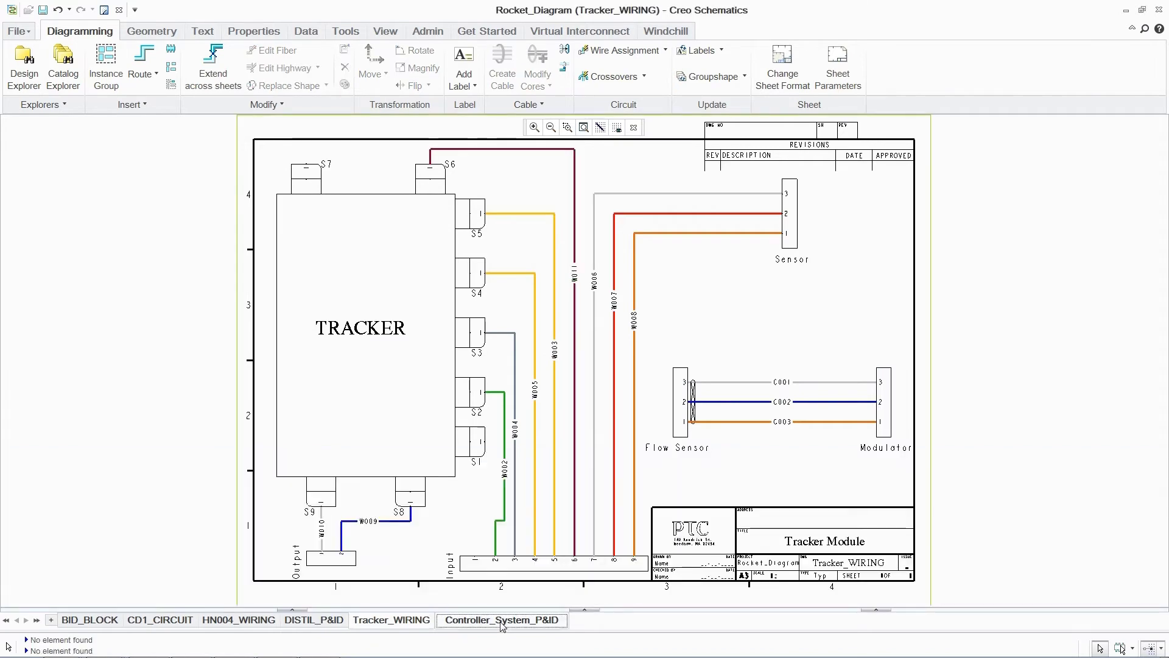
{"action": "left_click", "coordinate": [15, 33]}
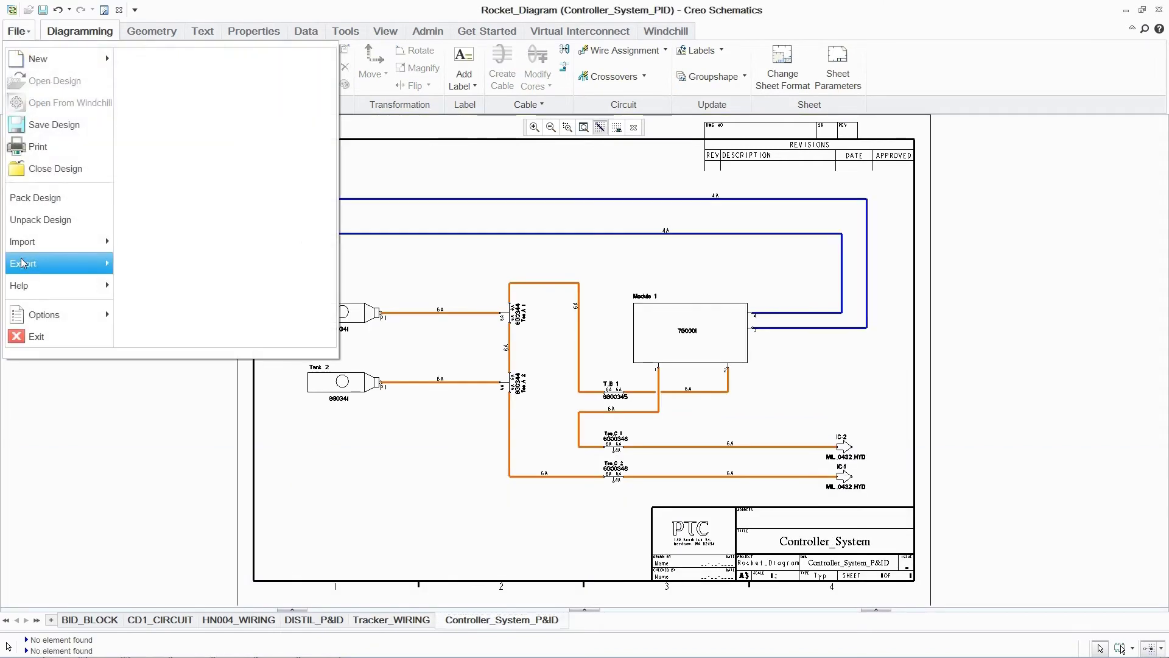
{"action": "mouse_move", "coordinate": [58, 263]}
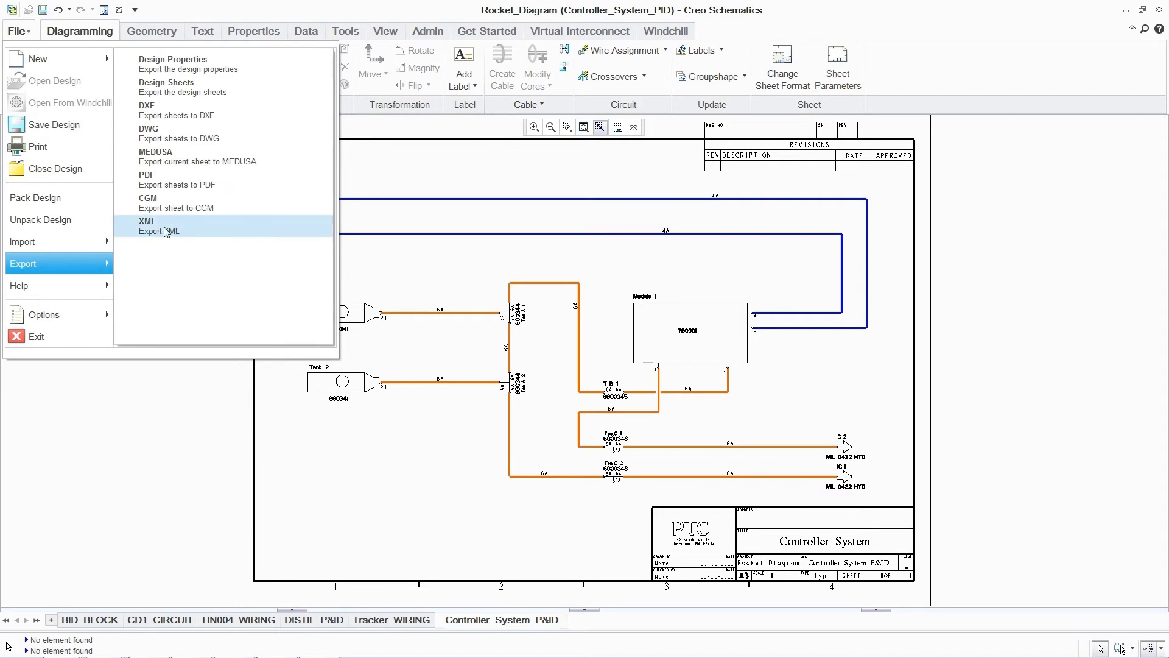
{"action": "left_click", "coordinate": [166, 232]}
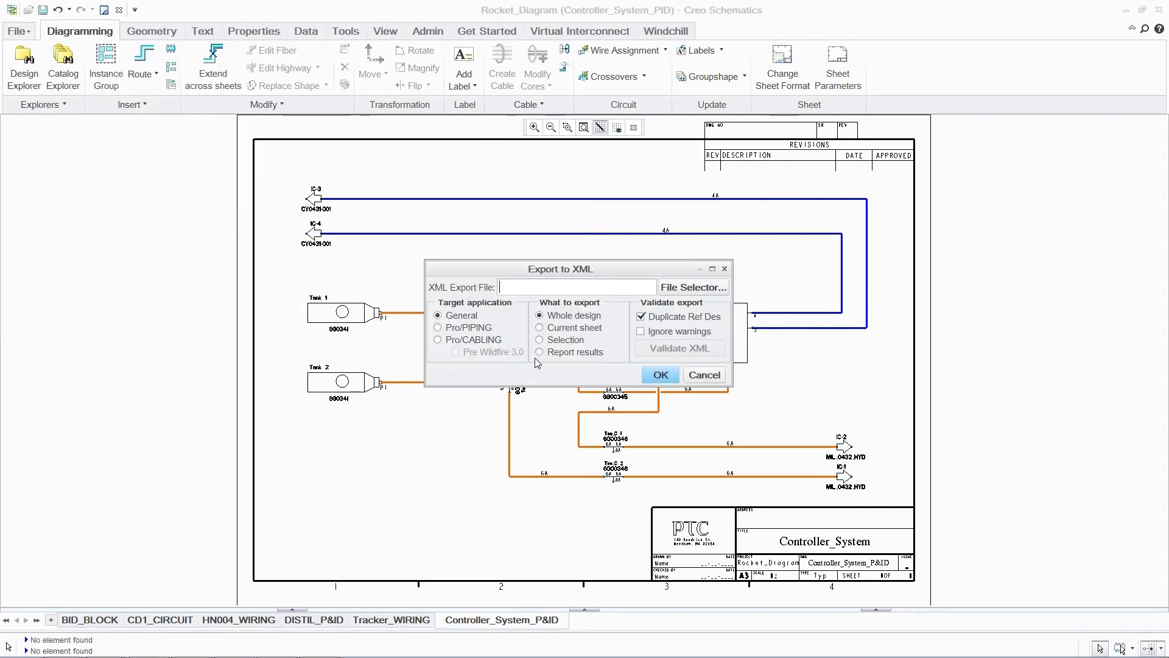
{"action": "left_click", "coordinate": [704, 375]}
{"action": "left_click", "coordinate": [664, 34]}
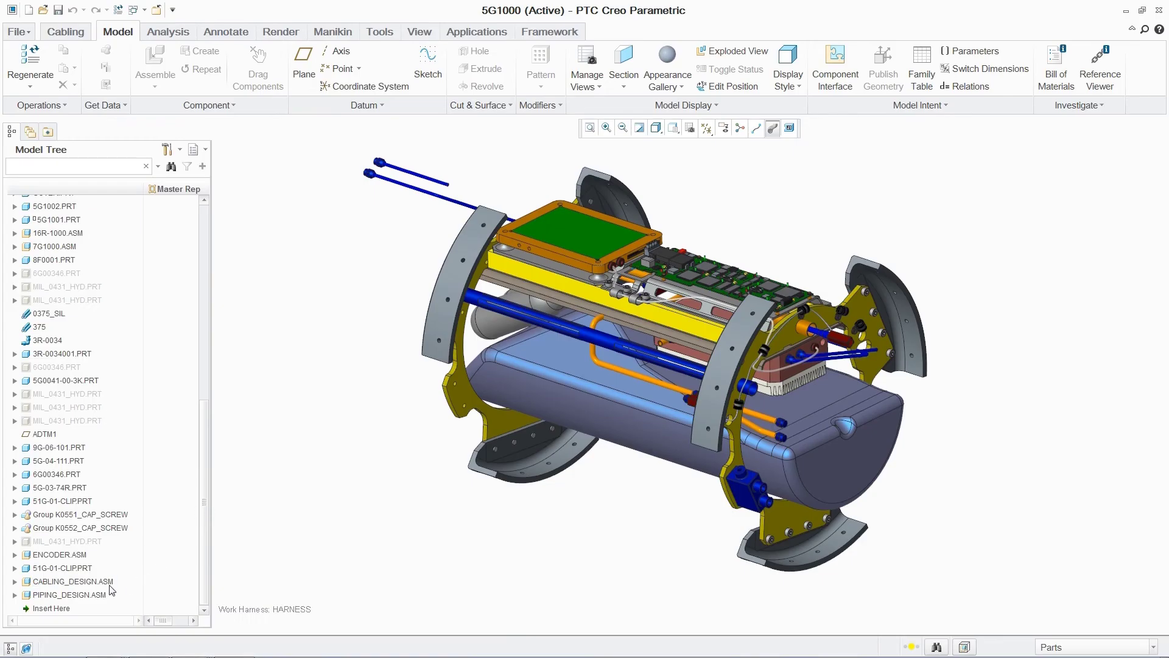
Open the CABLING_DESIGN.ASM subassembly in its own window
{"action": "left_click", "coordinate": [103, 581]}
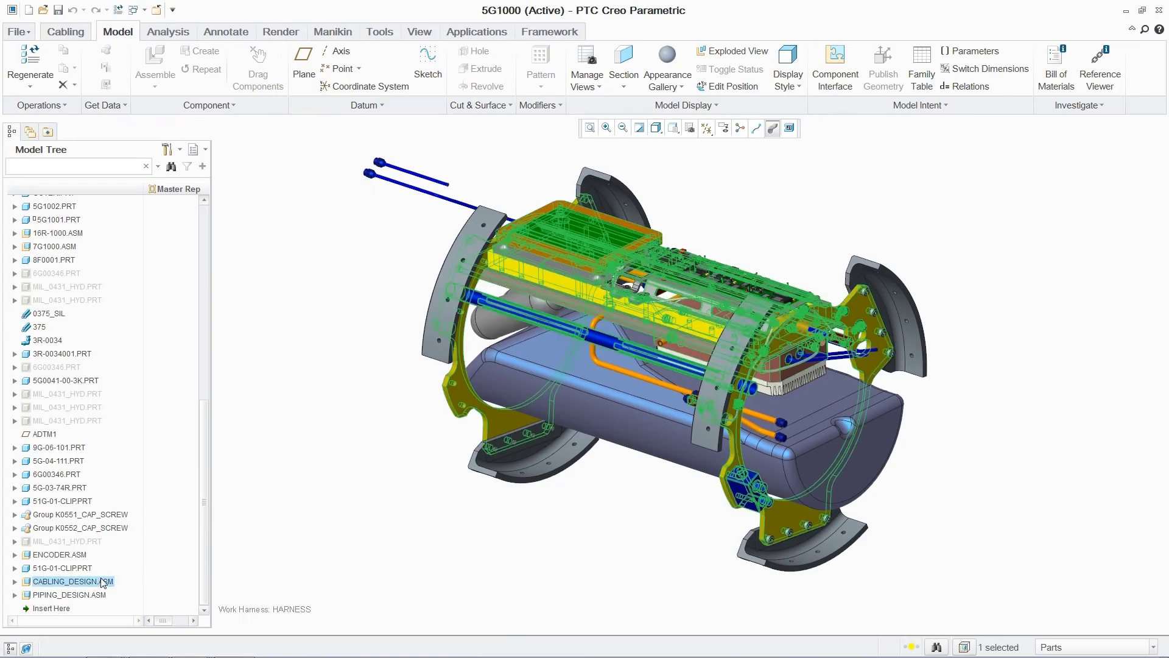
{"action": "right_click", "coordinate": [254, 172]}
{"action": "left_click", "coordinate": [282, 265]}
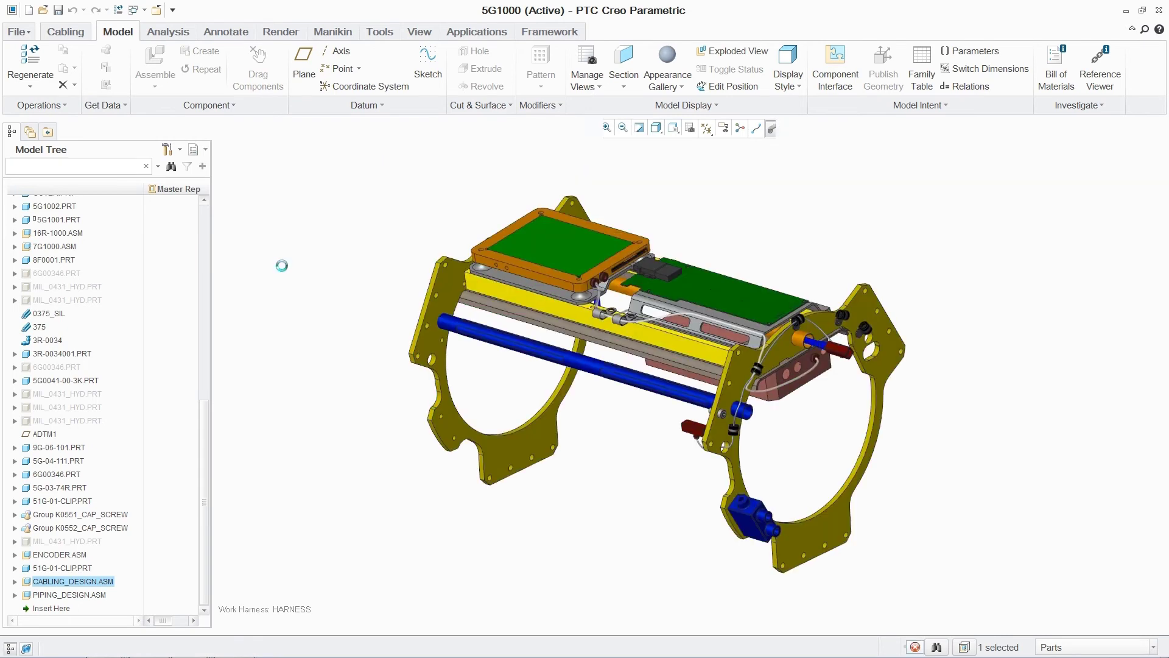
Switch to the Cabling application and start routing cables
{"action": "left_click", "coordinate": [420, 32]}
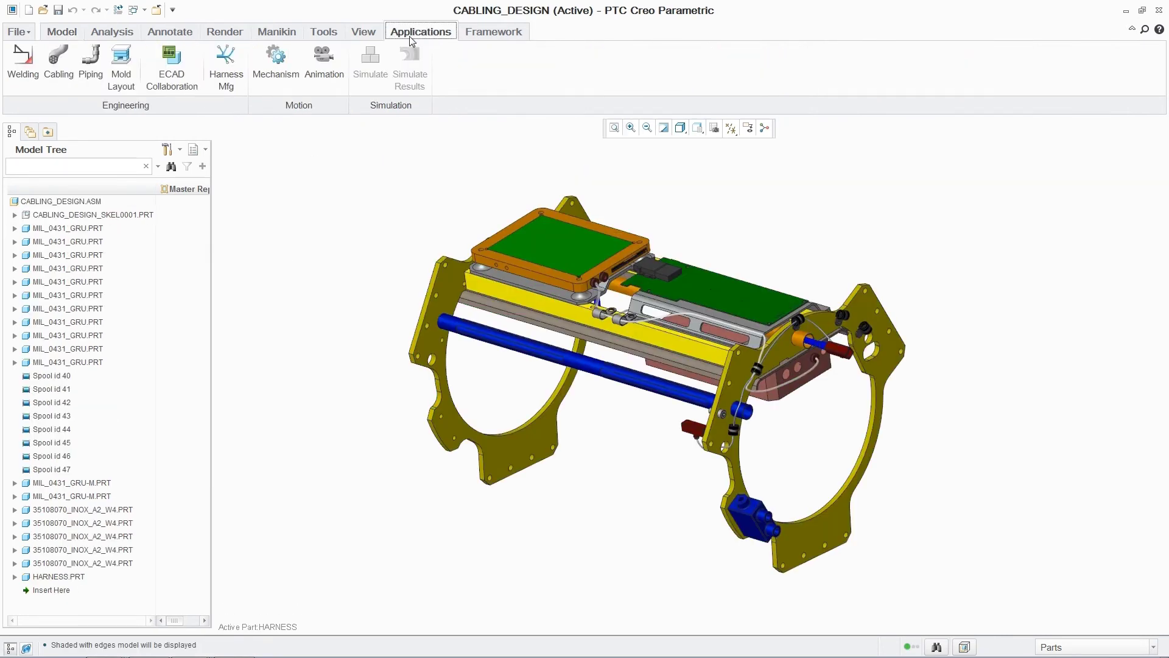
{"action": "left_click", "coordinate": [59, 64]}
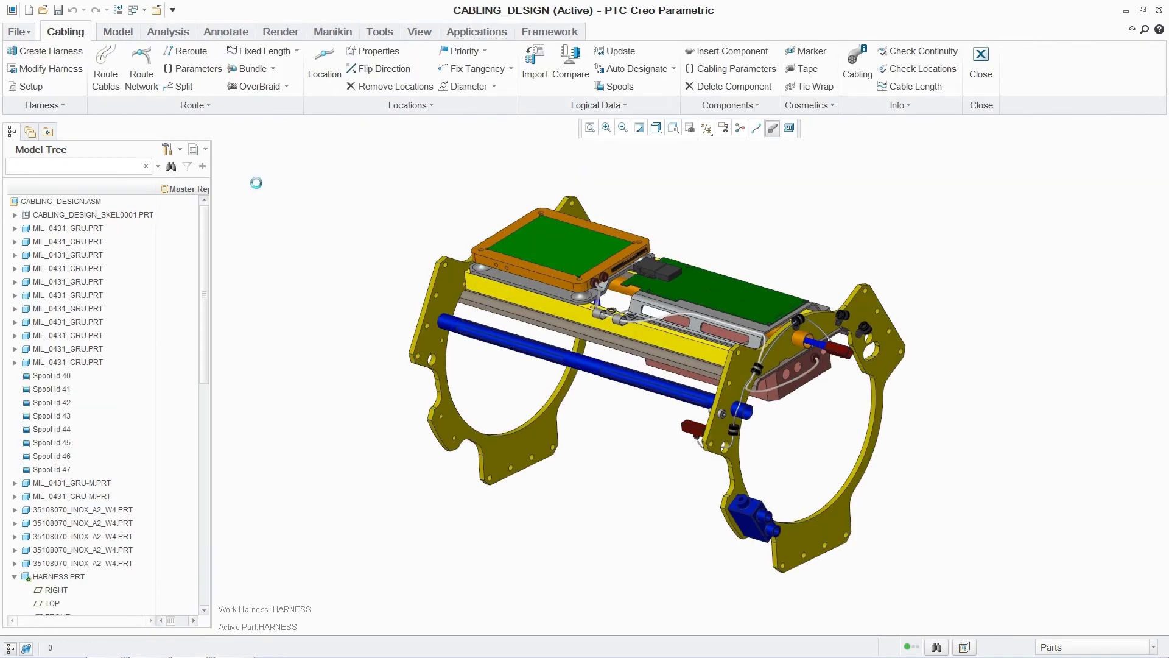
{"action": "scroll", "coordinate": [258, 186], "scroll_direction": "up", "scroll_amount": 5}
{"action": "left_click", "coordinate": [111, 61]}
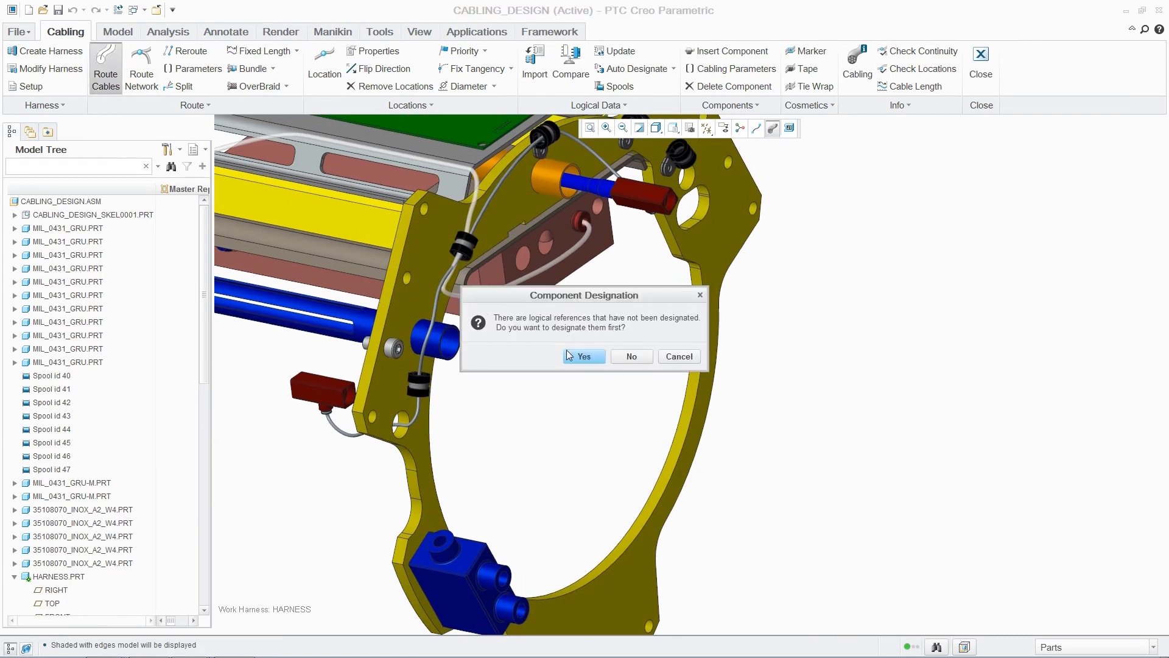
Designate INPUT by assembling its connector onto the blue block's interface
{"action": "left_click", "coordinate": [581, 357]}
{"action": "left_click", "coordinate": [932, 189]}
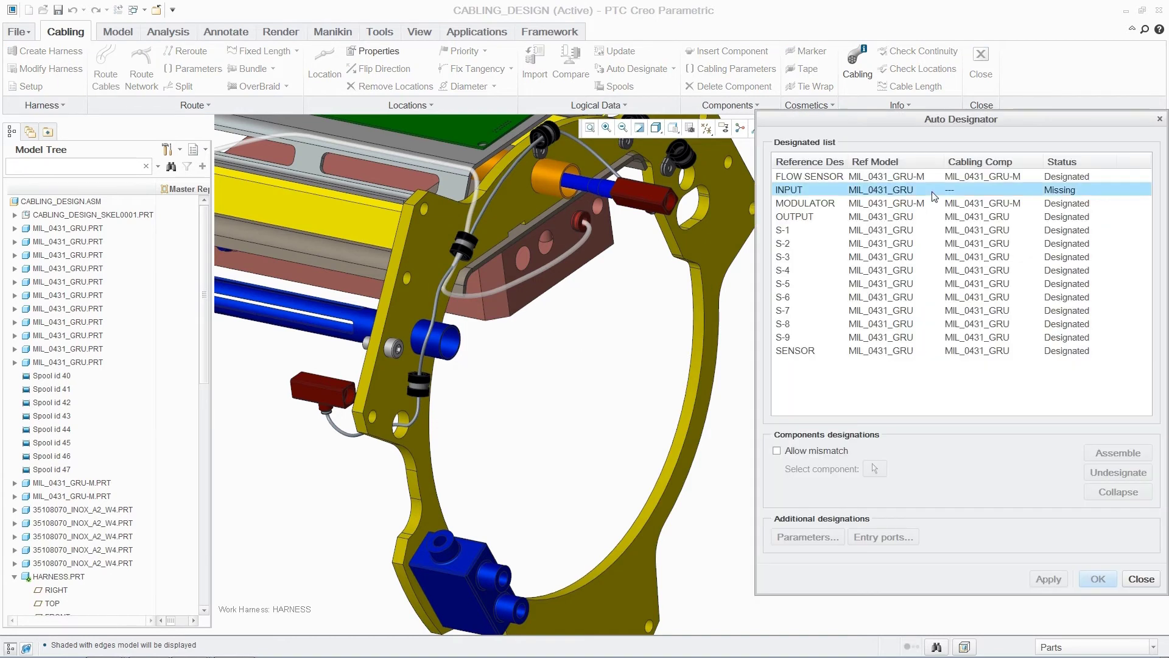
{"action": "left_click", "coordinate": [1127, 454]}
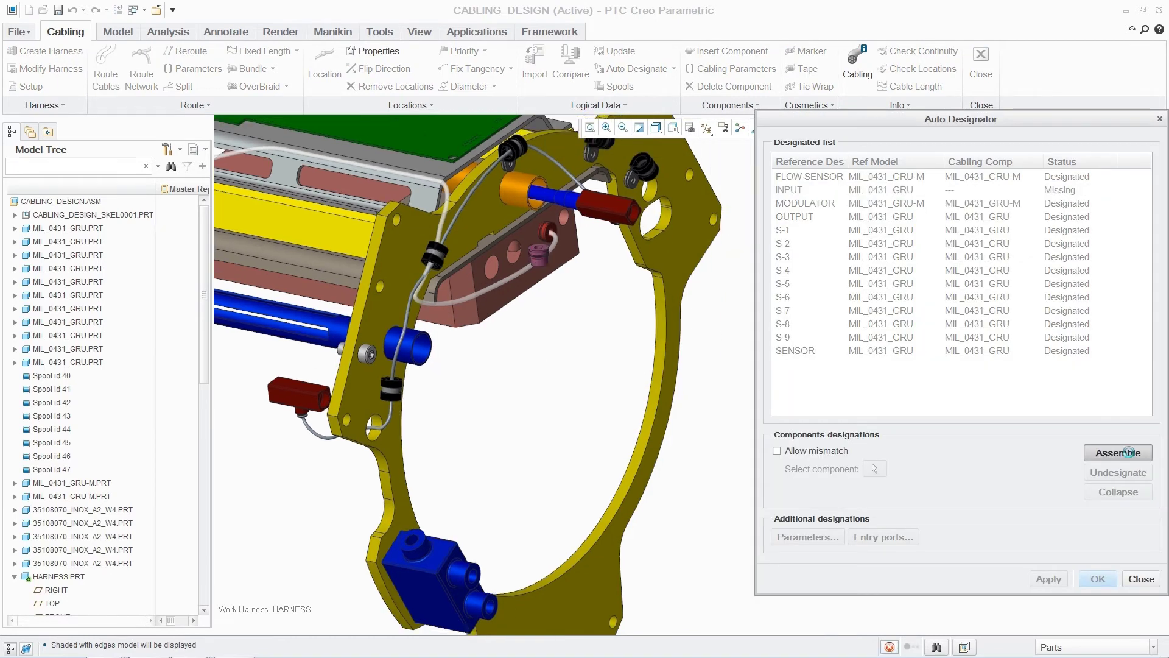
{"action": "left_click", "coordinate": [416, 539]}
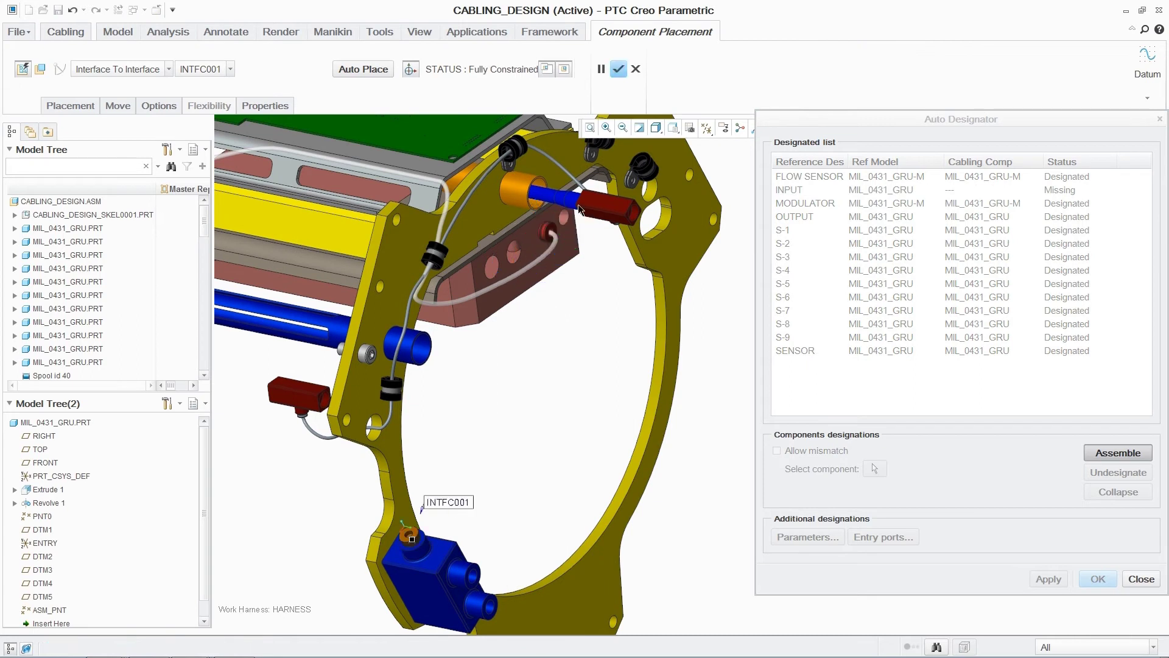
{"action": "left_click", "coordinate": [618, 70]}
{"action": "left_click", "coordinate": [1093, 582]}
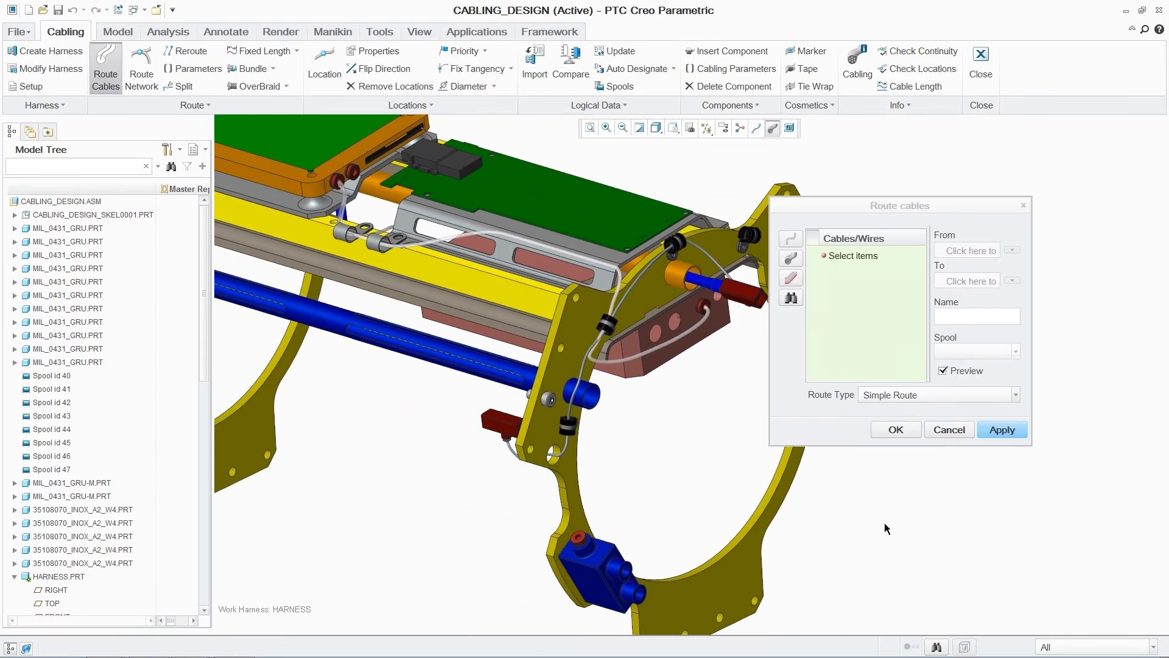
Route wire W002 through the cable network with Via Network routing
{"action": "left_click", "coordinate": [791, 297]}
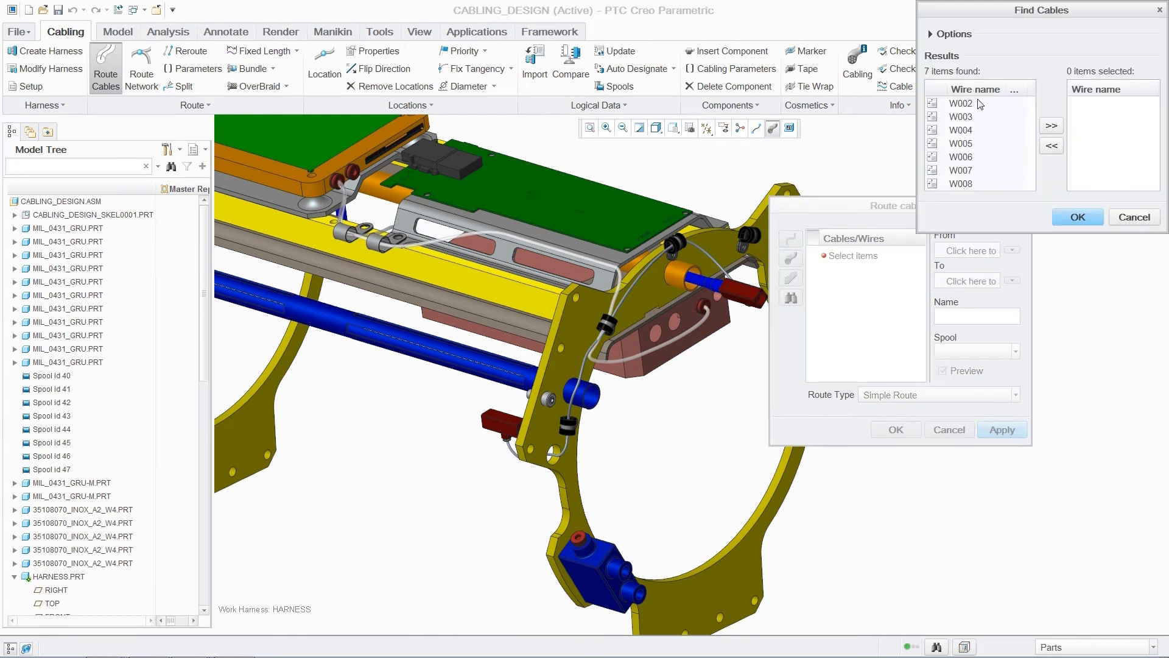
{"action": "left_click", "coordinate": [971, 103]}
{"action": "left_click", "coordinate": [1052, 126]}
{"action": "left_click", "coordinate": [1078, 217]}
{"action": "left_click", "coordinate": [1014, 394]}
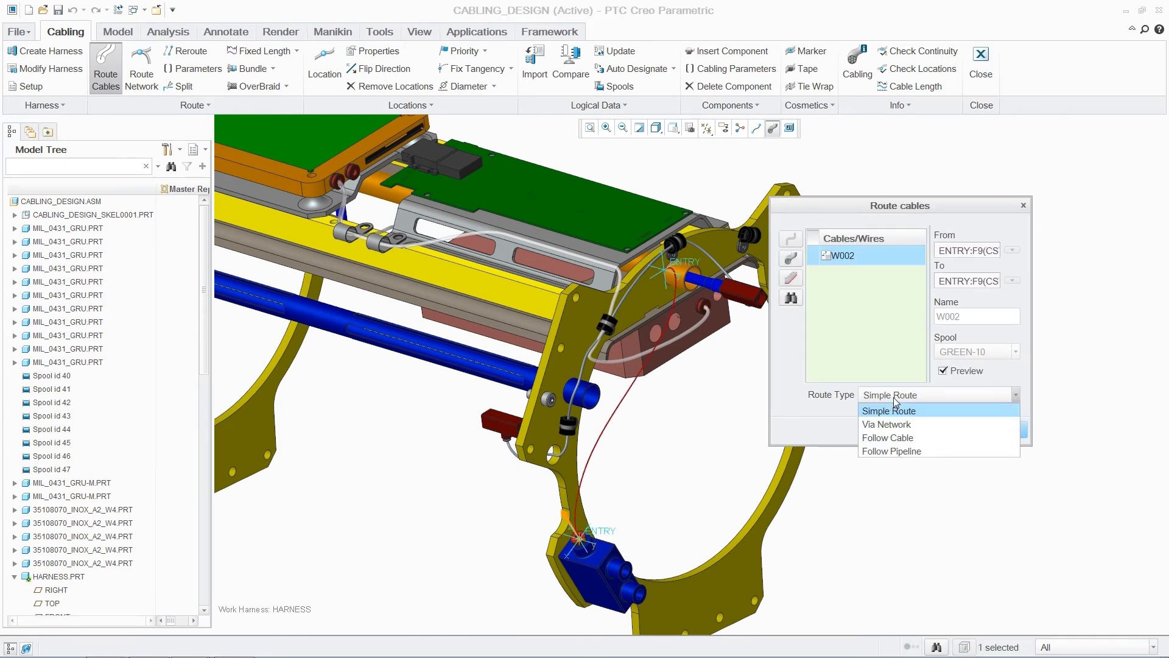
{"action": "left_click", "coordinate": [894, 426]}
{"action": "left_click", "coordinate": [895, 428]}
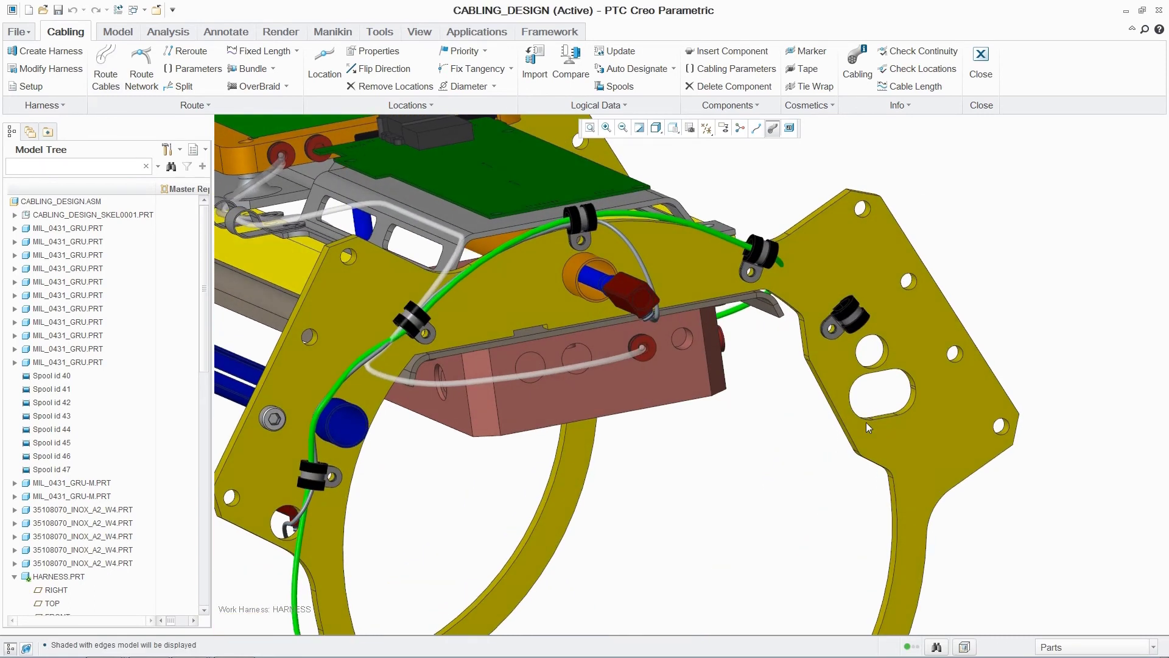
Reroute the green W002 cable through the clamp to end in the right-side hole
{"action": "left_click", "coordinate": [733, 311]}
{"action": "right_click", "coordinate": [733, 312]}
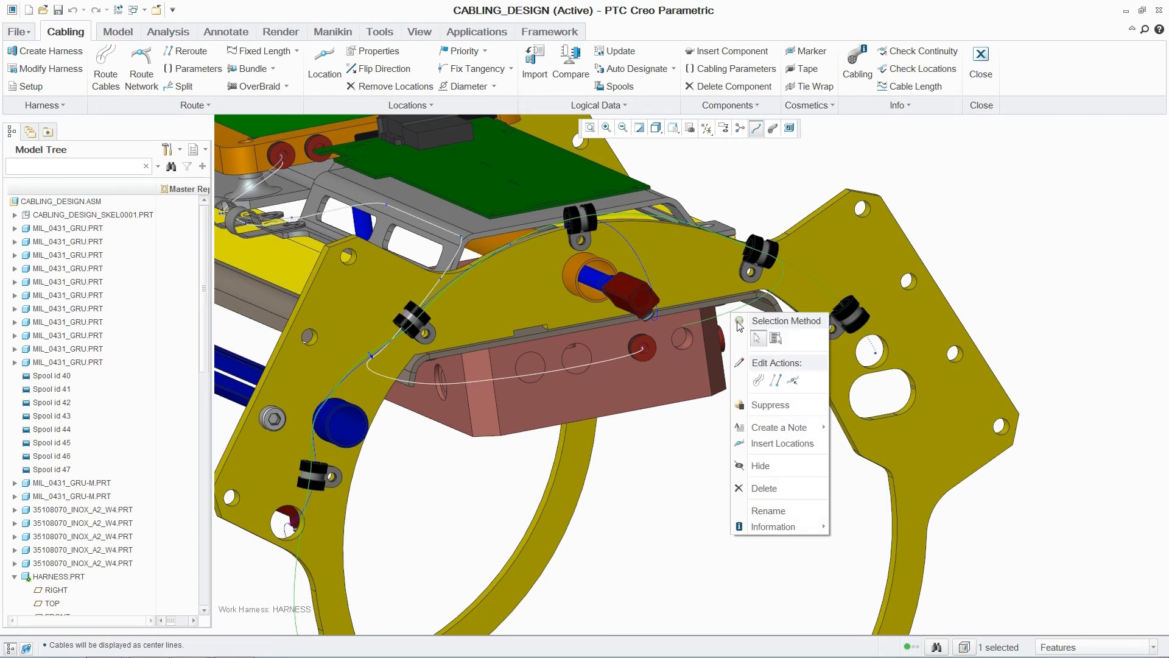
{"action": "left_click", "coordinate": [776, 381]}
{"action": "left_click", "coordinate": [848, 316]}
{"action": "left_click", "coordinate": [875, 357]}
{"action": "left_click", "coordinate": [378, 69]}
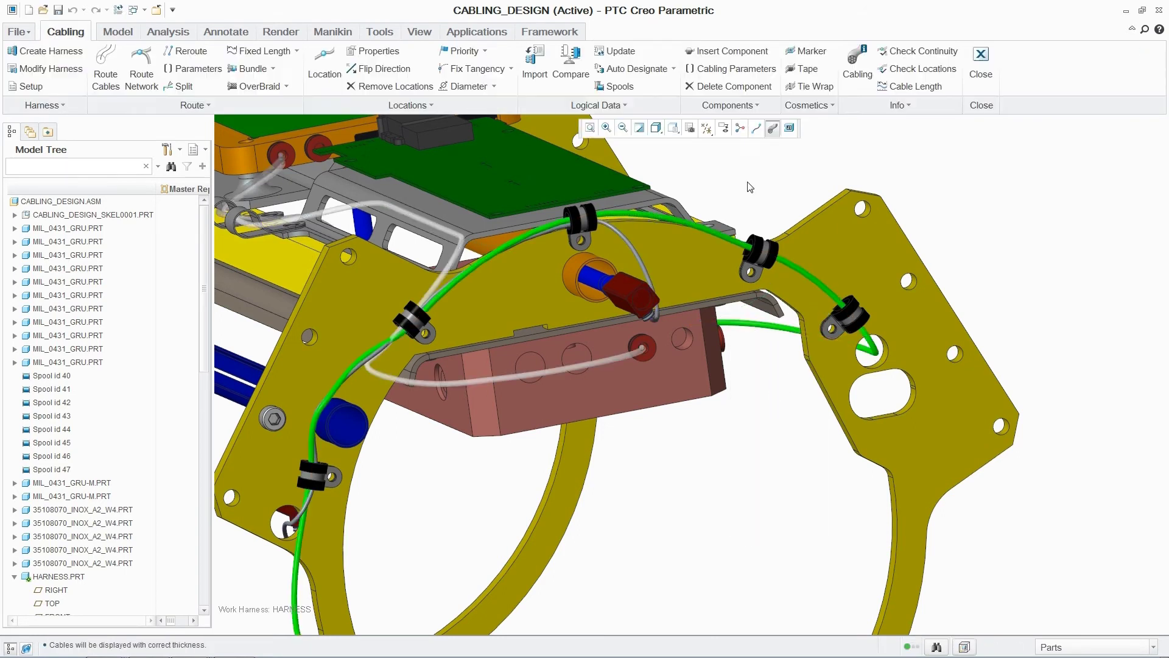
{"action": "middle_click_drag", "start_coordinate": [749, 187], "coordinate": [731, 161]}
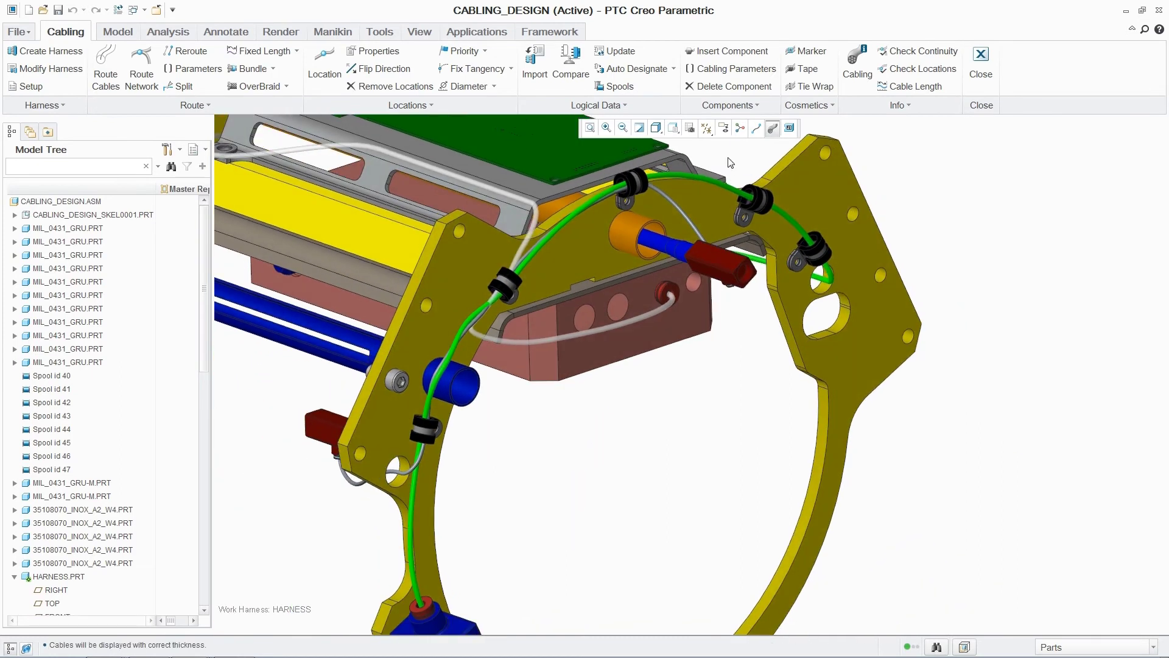
Route wires W003, W004 and W005 following cable W002 between chosen start and end points
{"action": "left_click", "coordinate": [105, 70]}
{"action": "left_click", "coordinate": [907, 252]}
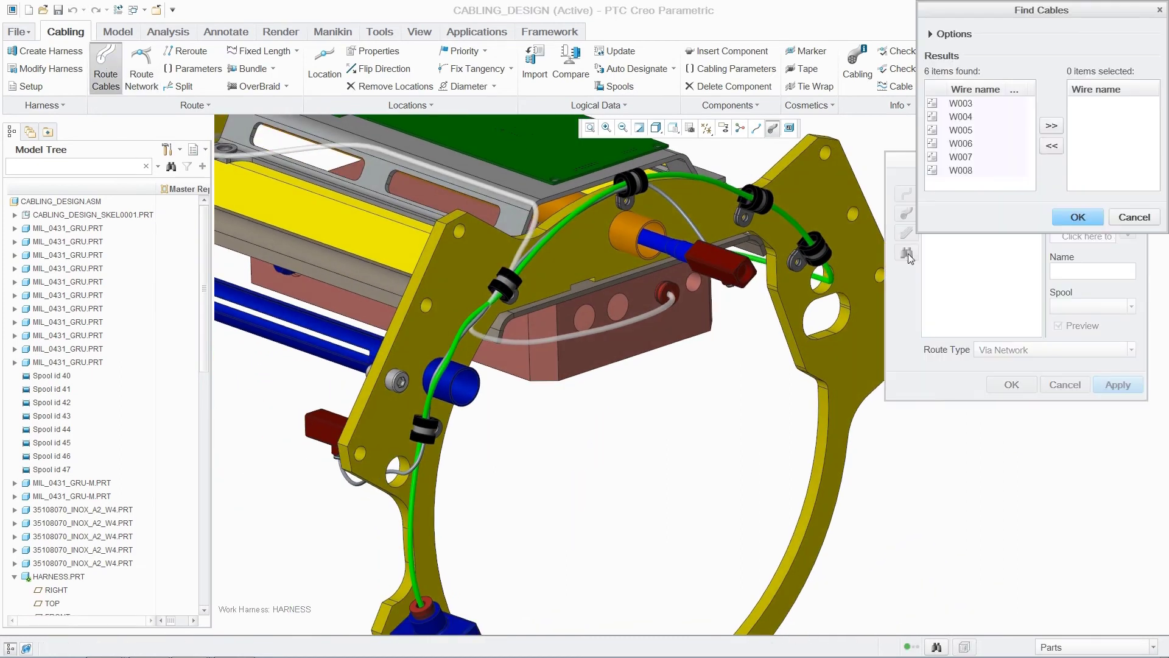
{"action": "left_click_drag", "start_coordinate": [960, 104], "coordinate": [969, 130]}
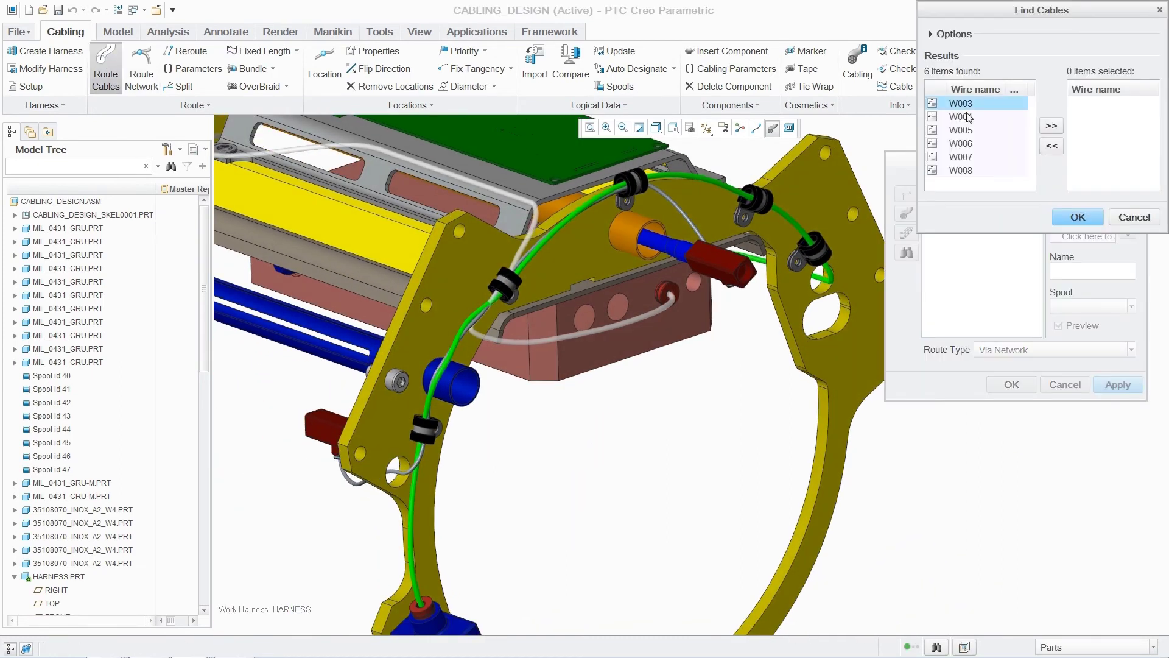
{"action": "left_click", "coordinate": [1051, 127]}
{"action": "left_click", "coordinate": [1078, 216]}
{"action": "left_click", "coordinate": [1072, 350]}
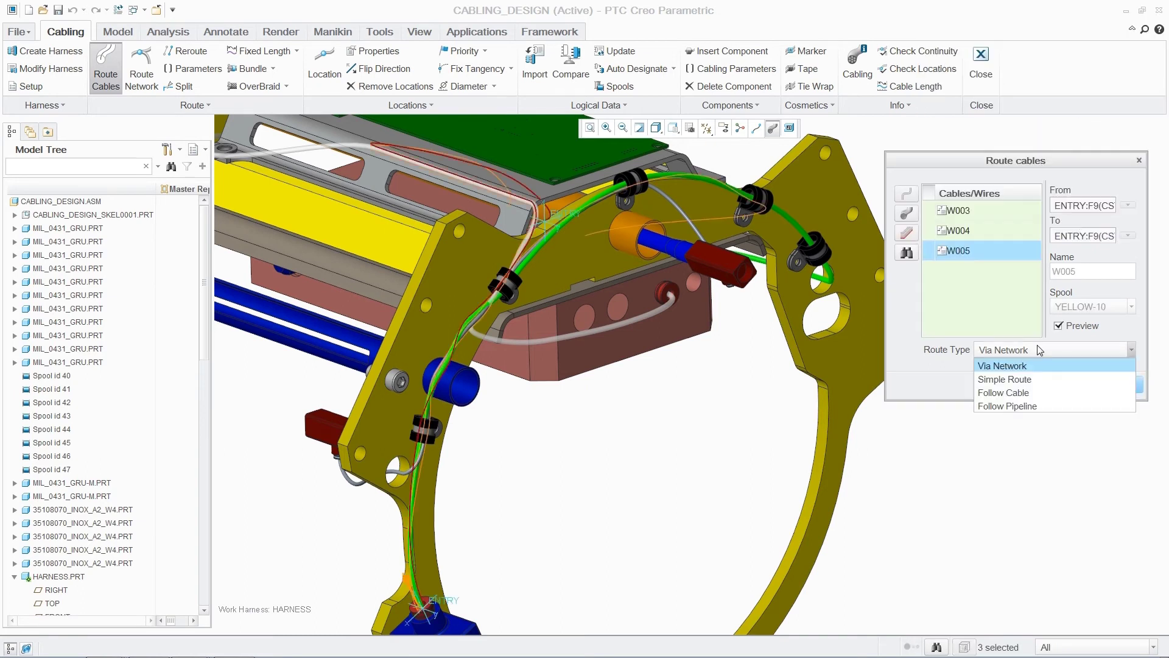
{"action": "left_click", "coordinate": [1035, 393]}
{"action": "left_click", "coordinate": [432, 395]}
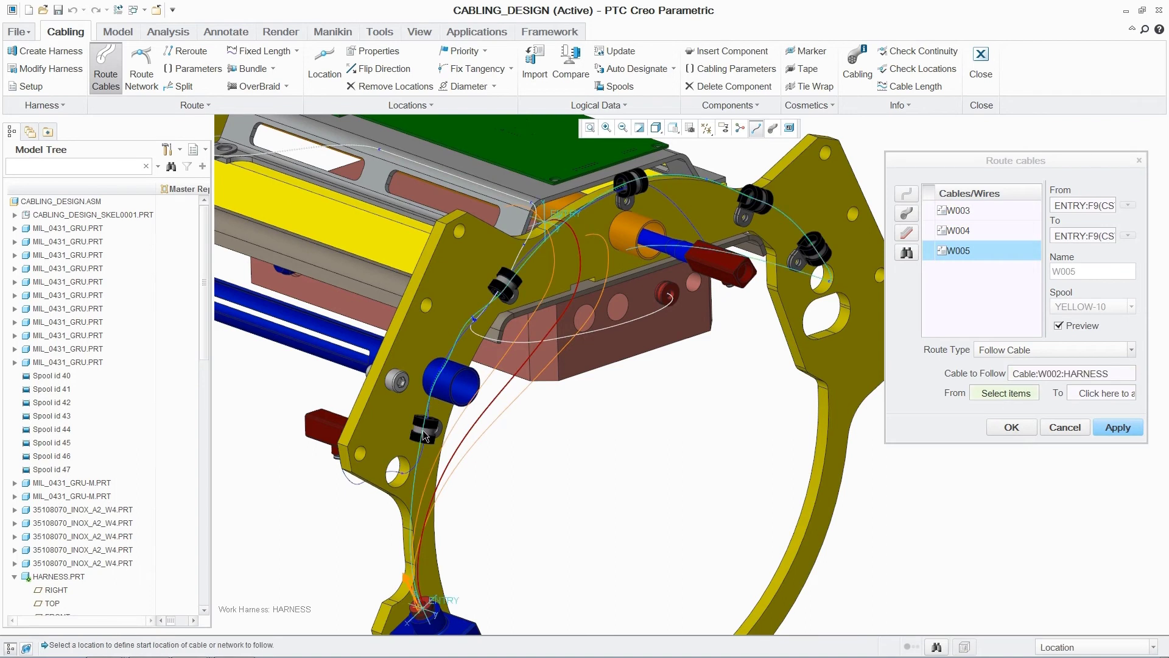
{"action": "left_click", "coordinate": [423, 429]}
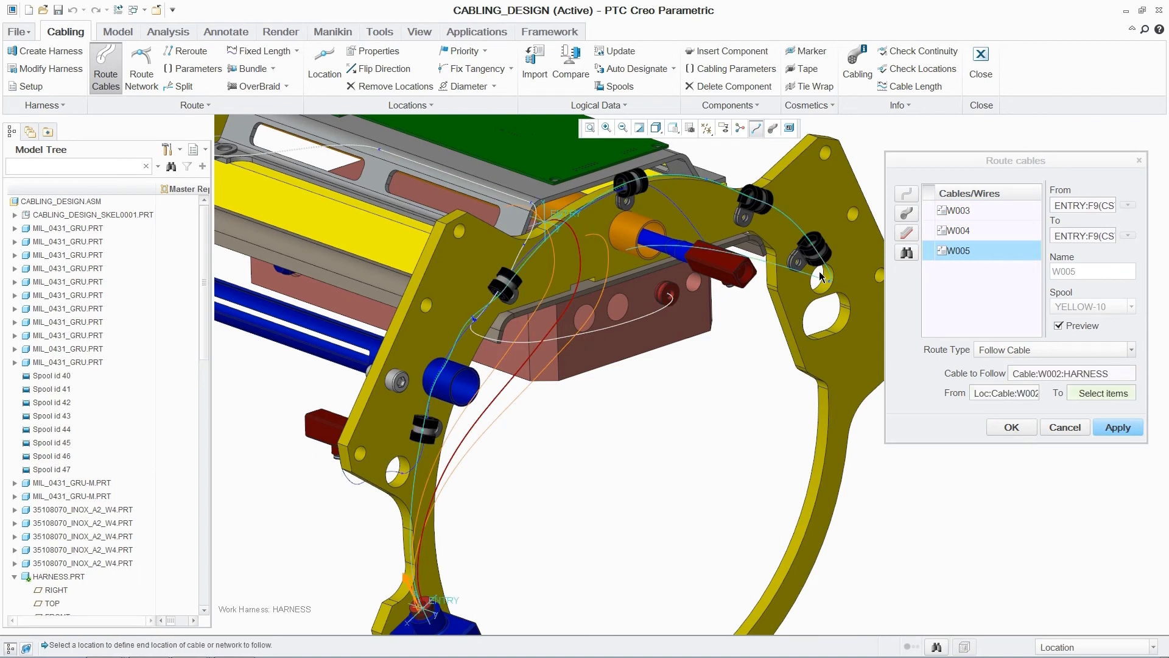
{"action": "left_click", "coordinate": [831, 286]}
{"action": "left_click", "coordinate": [999, 429]}
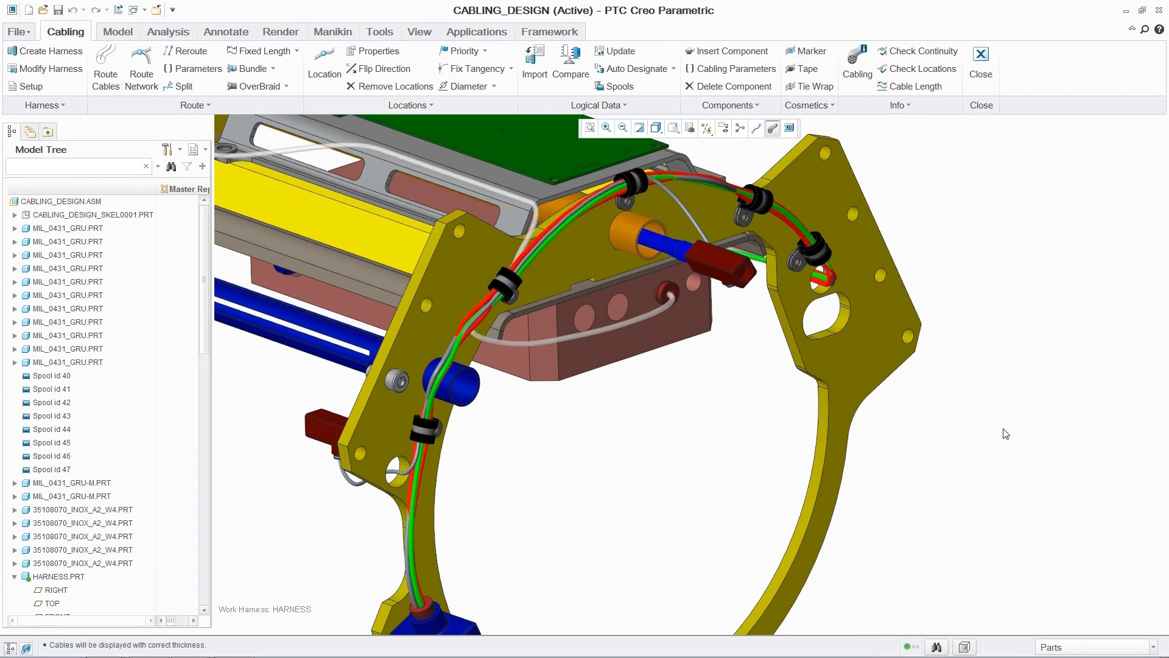
{"action": "key", "text": "ctrl+d"}
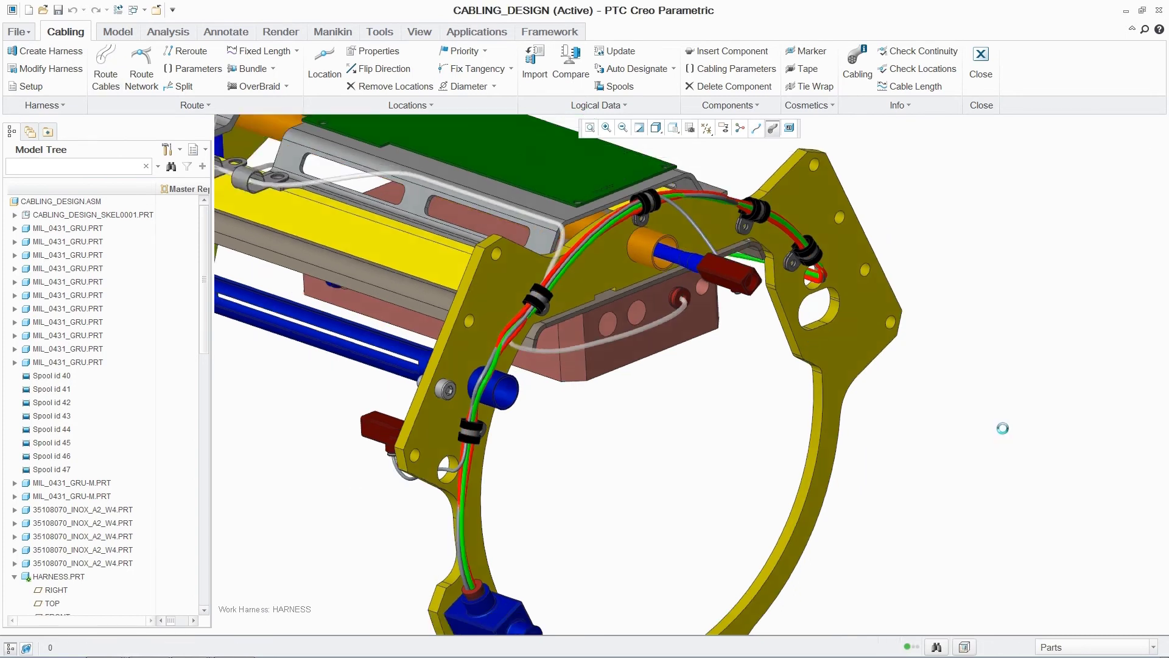
Route wires W006, W007 and W008 via the network and regenerate the harness
{"action": "left_click", "coordinate": [102, 66]}
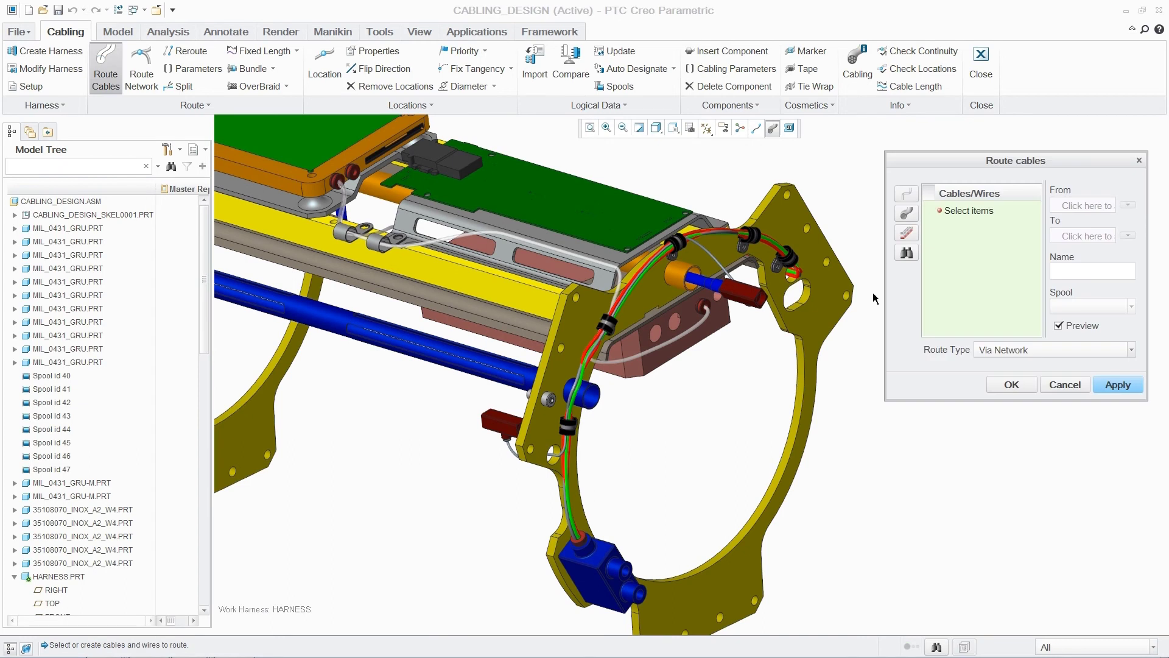
{"action": "left_click", "coordinate": [906, 253]}
{"action": "left_click_drag", "start_coordinate": [970, 105], "coordinate": [969, 137]}
{"action": "left_click", "coordinate": [967, 134], "text": "shift"}
{"action": "left_click", "coordinate": [1051, 125]}
{"action": "left_click", "coordinate": [1078, 217]}
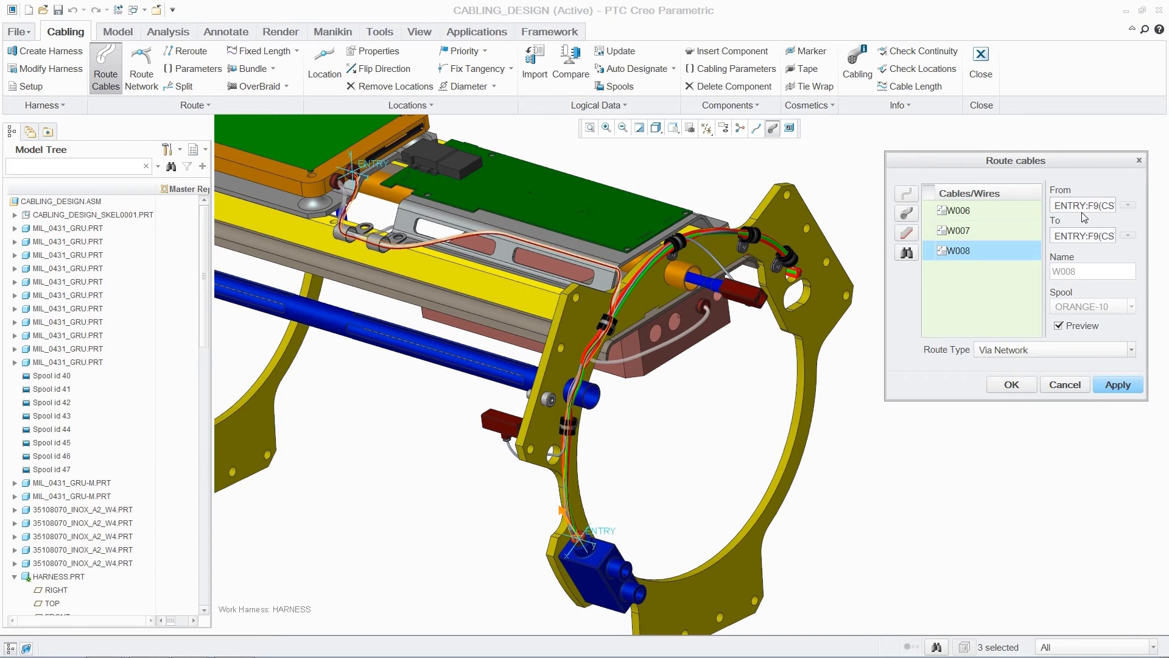
{"action": "left_click", "coordinate": [1025, 385]}
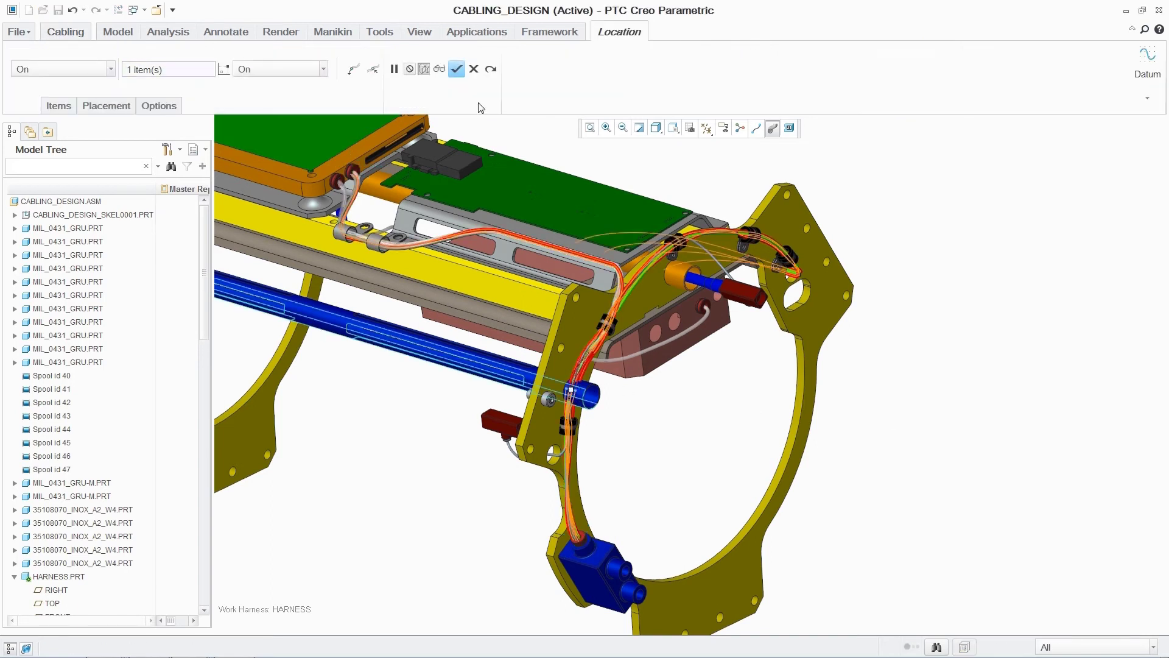
{"action": "left_click", "coordinate": [457, 72]}
{"action": "key", "text": "ctrl+d"}
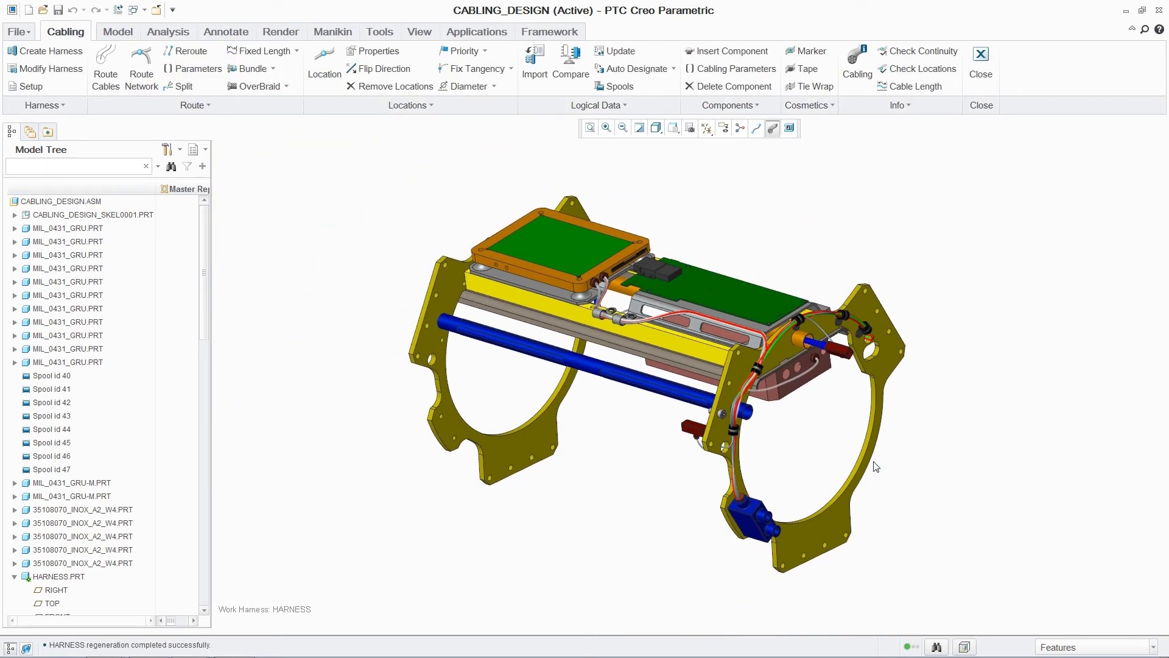
Create an MFG_HARNESS manufacturing harness model containing the FLAT_HARNESS assembly
{"action": "left_click", "coordinate": [28, 9]}
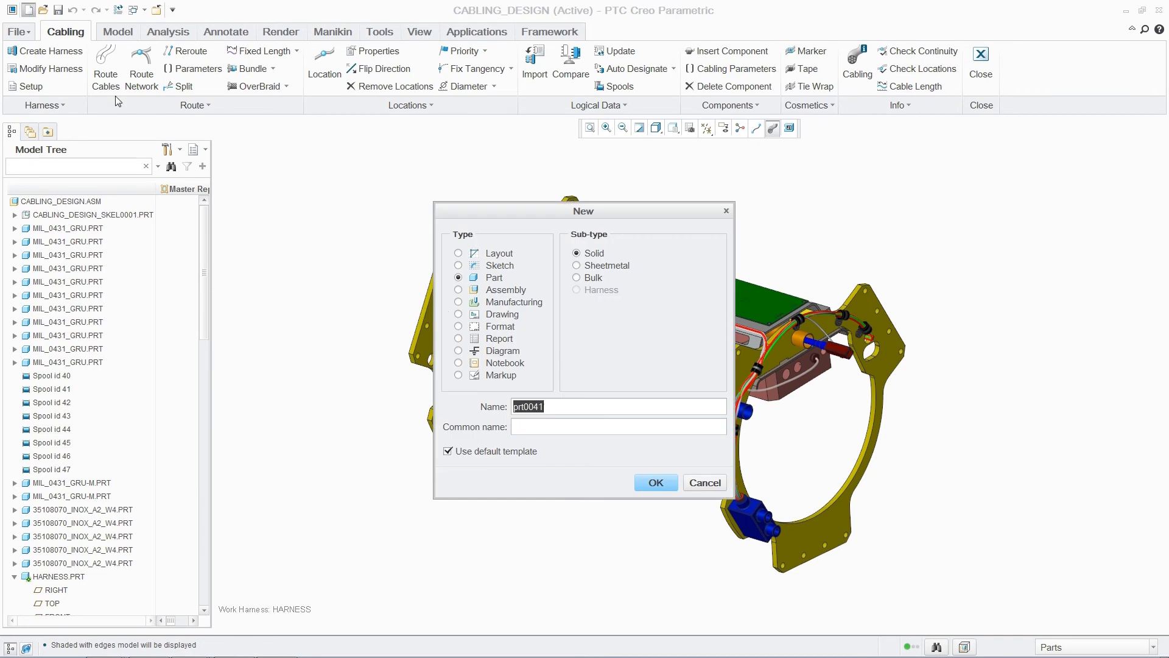
{"action": "left_click", "coordinate": [458, 302]}
{"action": "left_click", "coordinate": [596, 327]}
{"action": "type", "text": "MFG_HARNESS"}
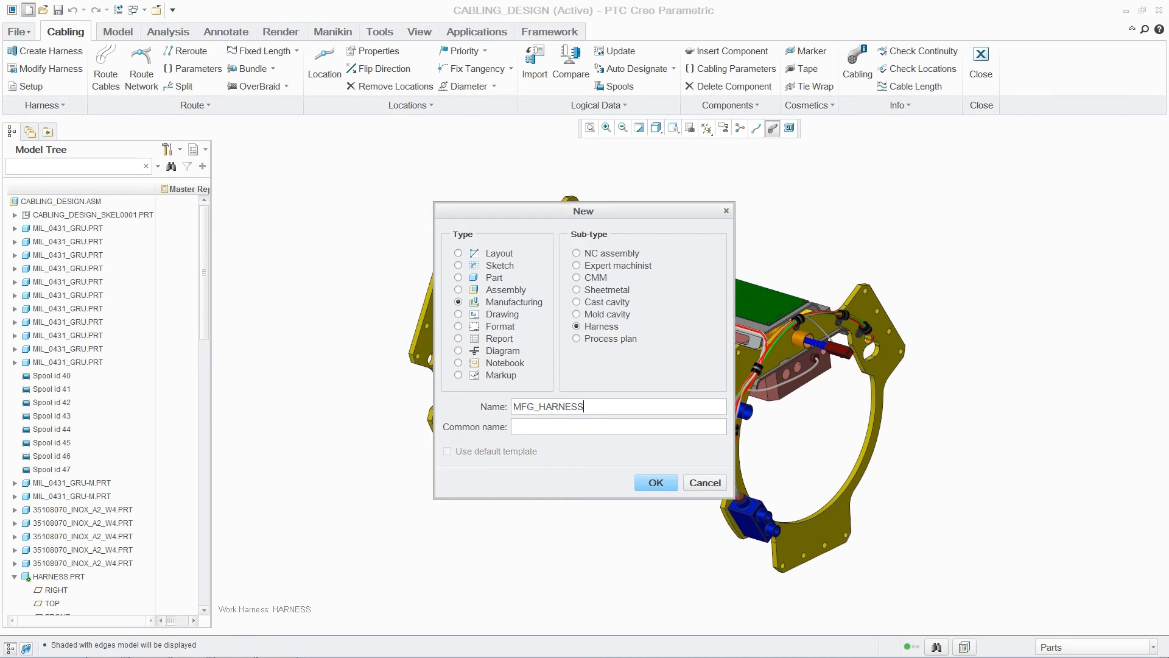
{"action": "left_click", "coordinate": [652, 483]}
{"action": "left_click", "coordinate": [799, 505]}
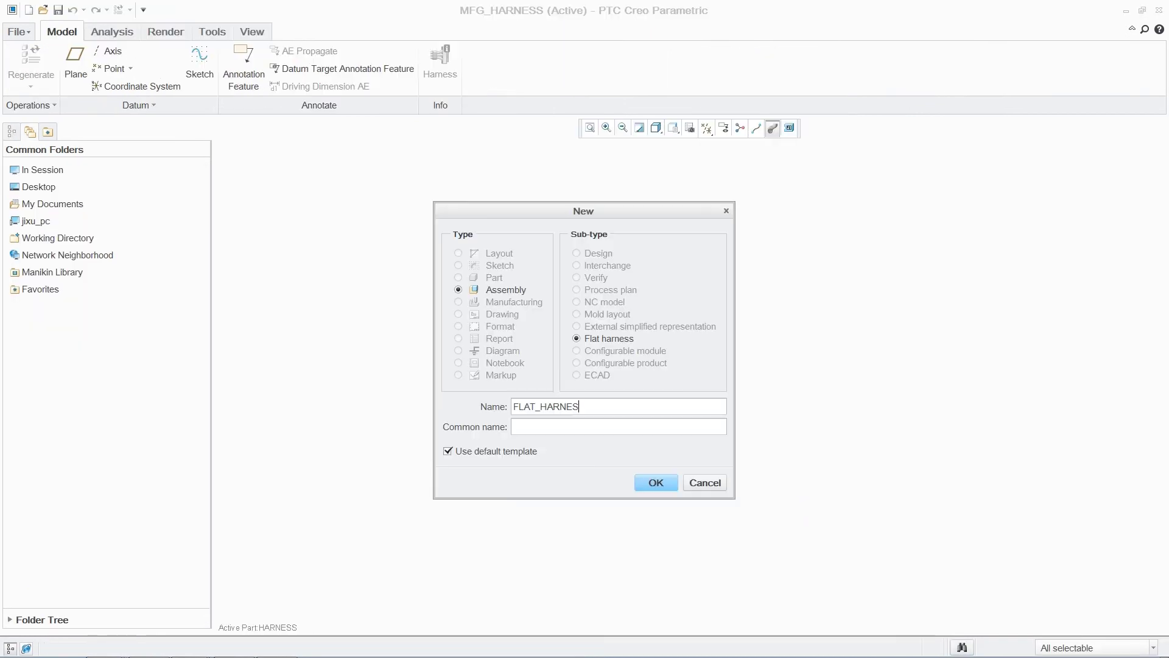
{"action": "left_click", "coordinate": [656, 482]}
Show cables at real thickness and assemble connectors on every flat harness end
{"action": "left_click", "coordinate": [784, 127]}
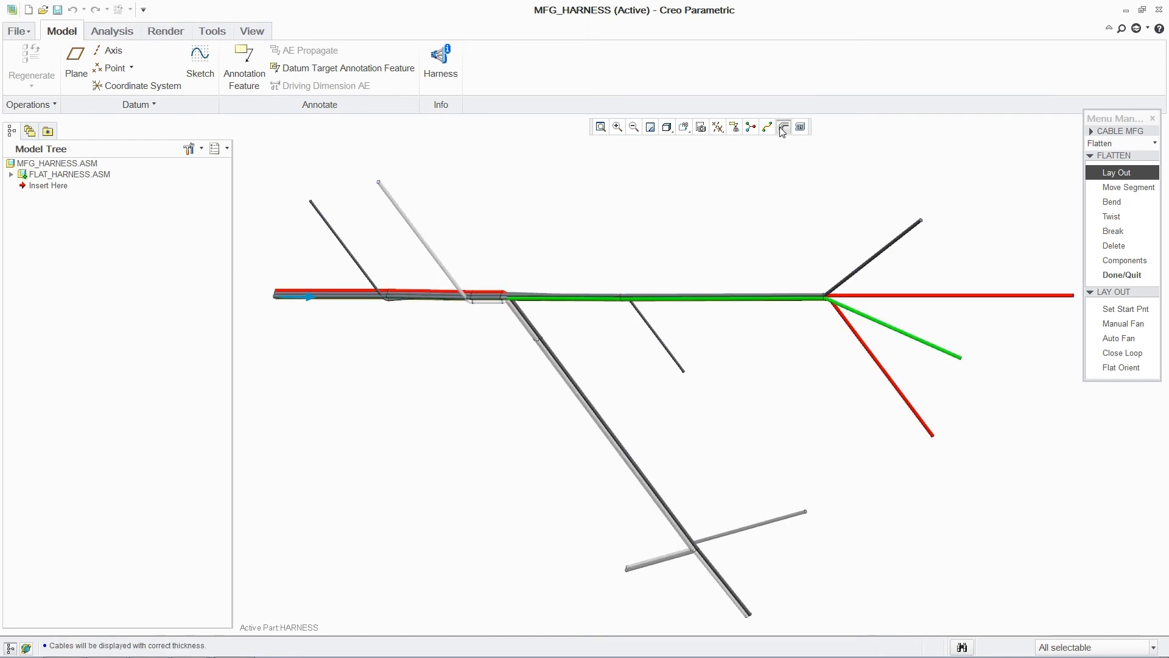
{"action": "left_click", "coordinate": [1109, 261]}
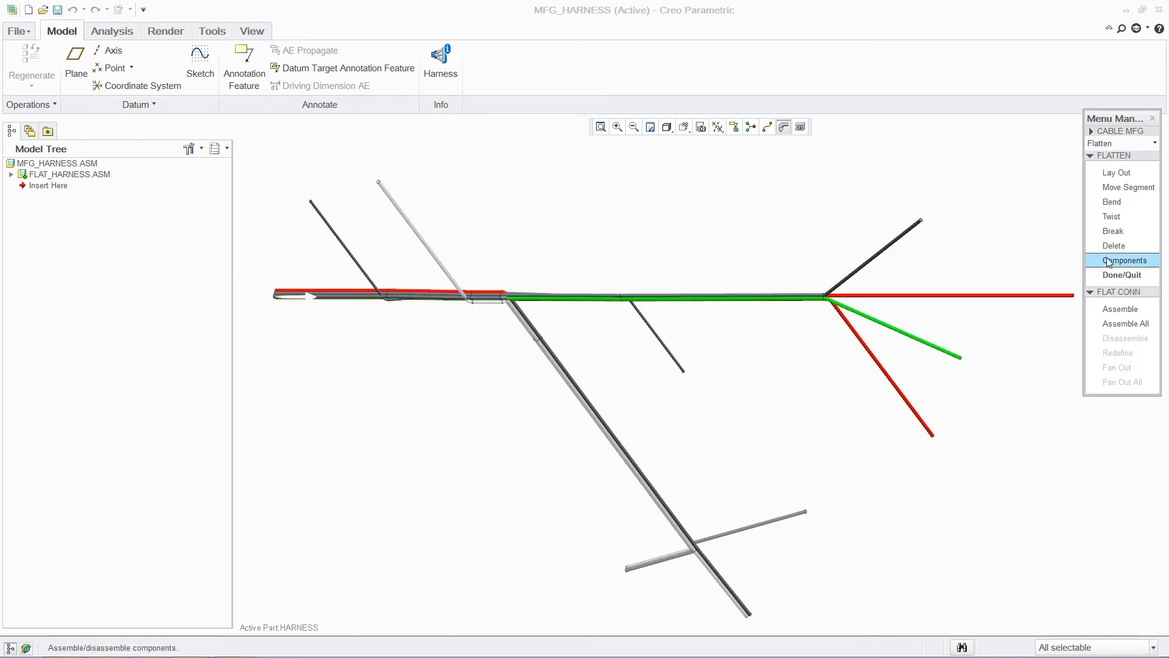
{"action": "left_click", "coordinate": [1125, 324]}
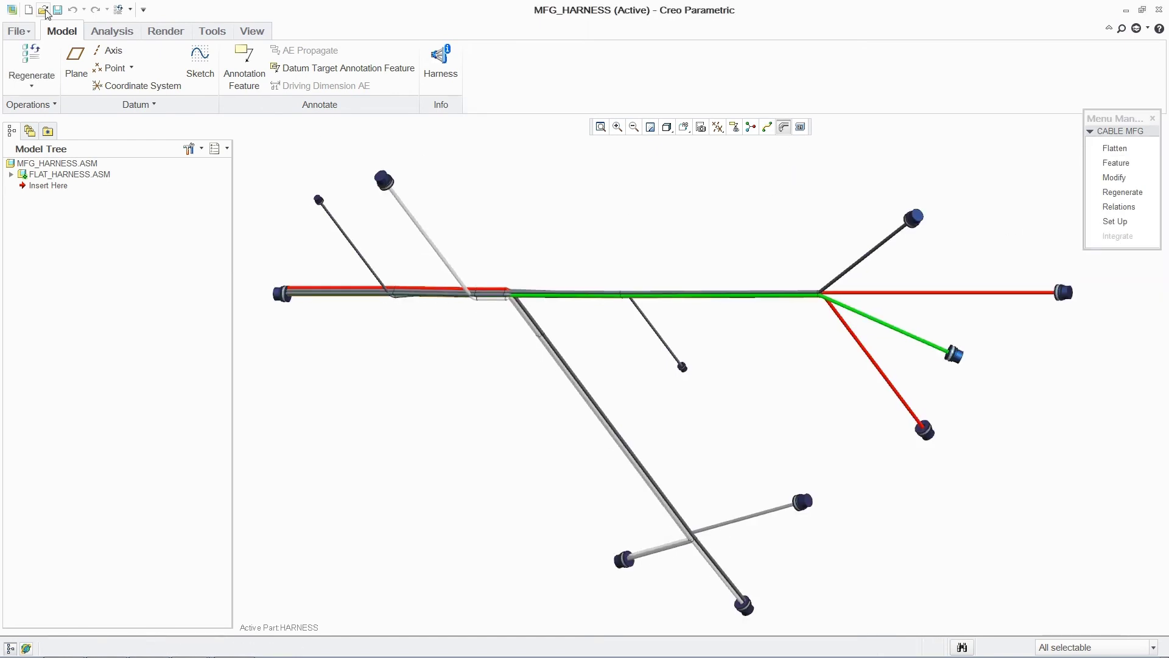
Open the harness_drw.drw drawing
{"action": "left_click", "coordinate": [44, 10]}
{"action": "left_click", "coordinate": [461, 390]}
{"action": "left_click", "coordinate": [665, 491]}
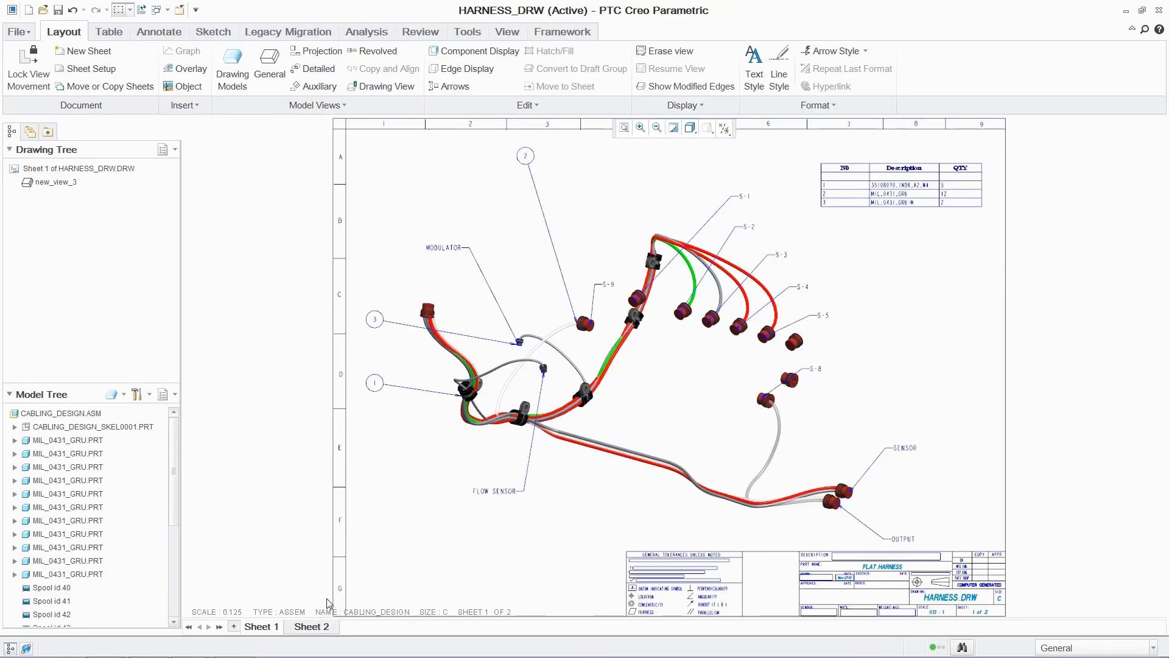
Review Sheet 2 of the harness drawing, then close the MFG_HARNESS window
{"action": "left_click", "coordinate": [308, 627]}
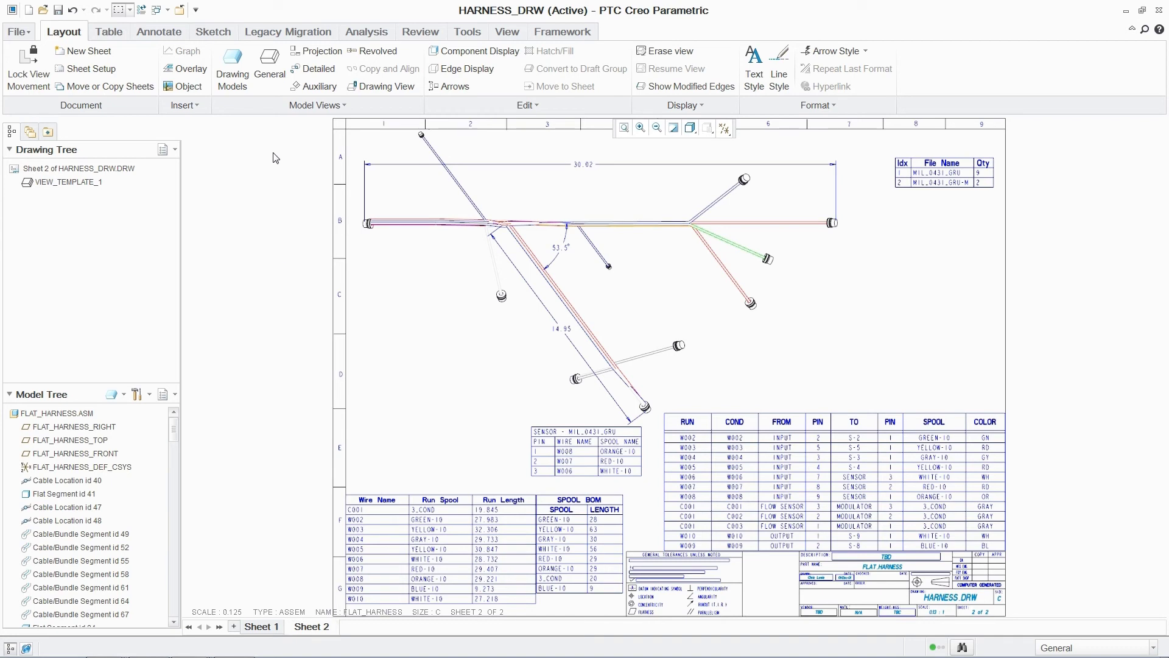
{"action": "left_click", "coordinate": [181, 12]}
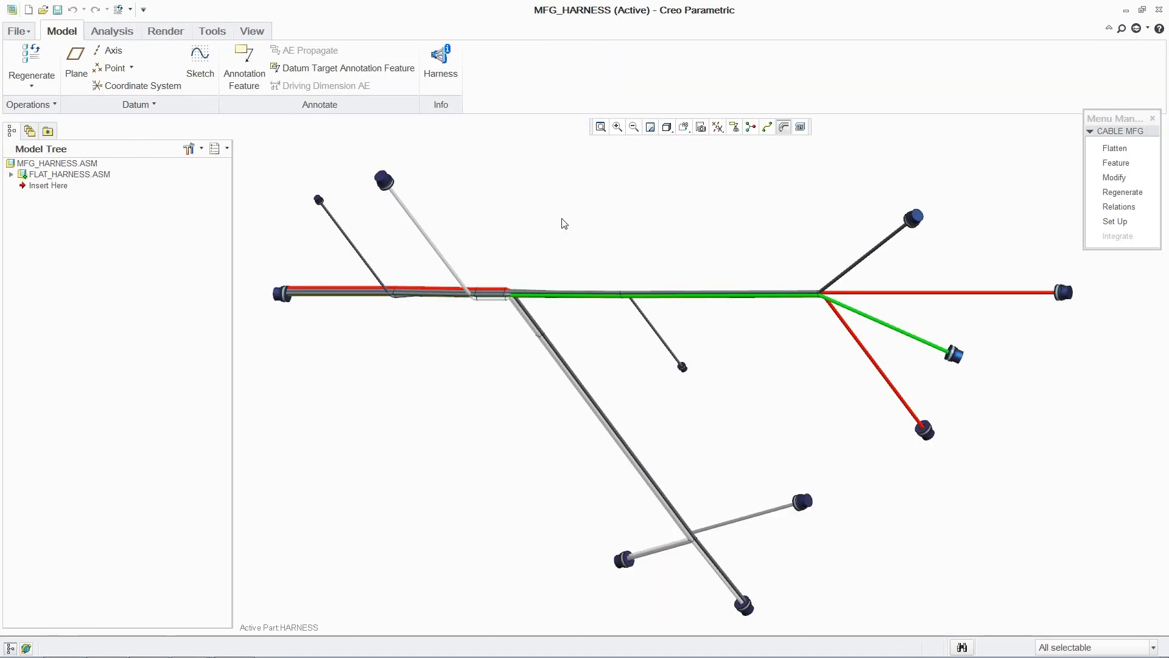
{"action": "left_click", "coordinate": [252, 31]}
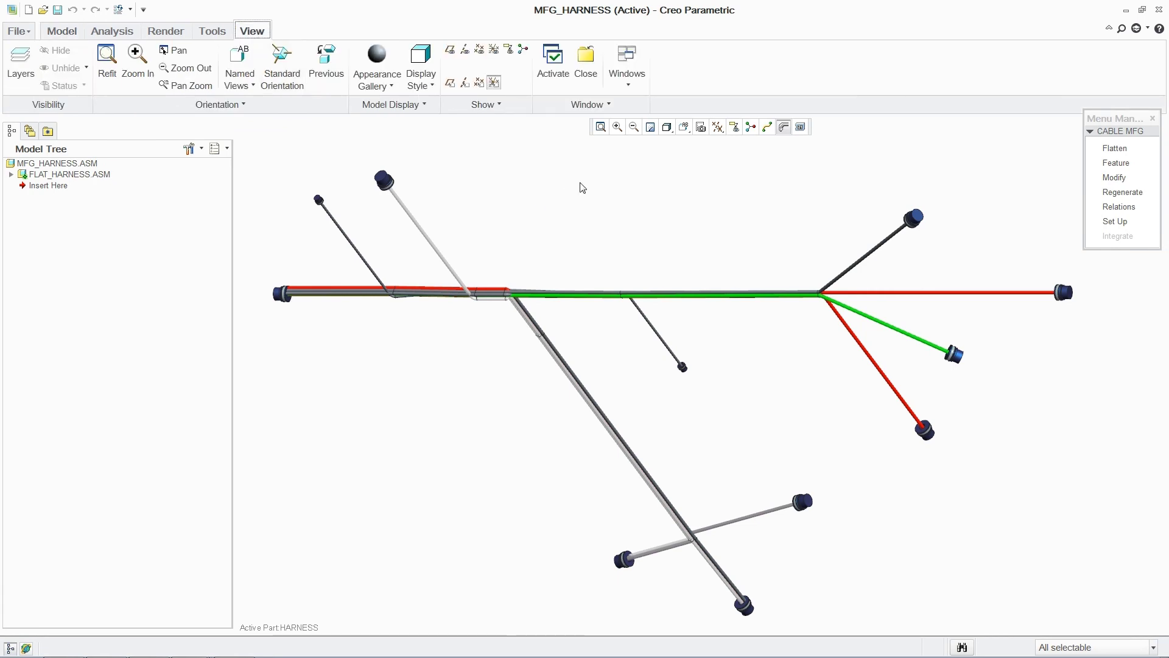
{"action": "left_click", "coordinate": [585, 58]}
In Piping, connect the HYD-LEG-1 pipe end using a 12.73 first offset length
{"action": "left_click", "coordinate": [411, 32]}
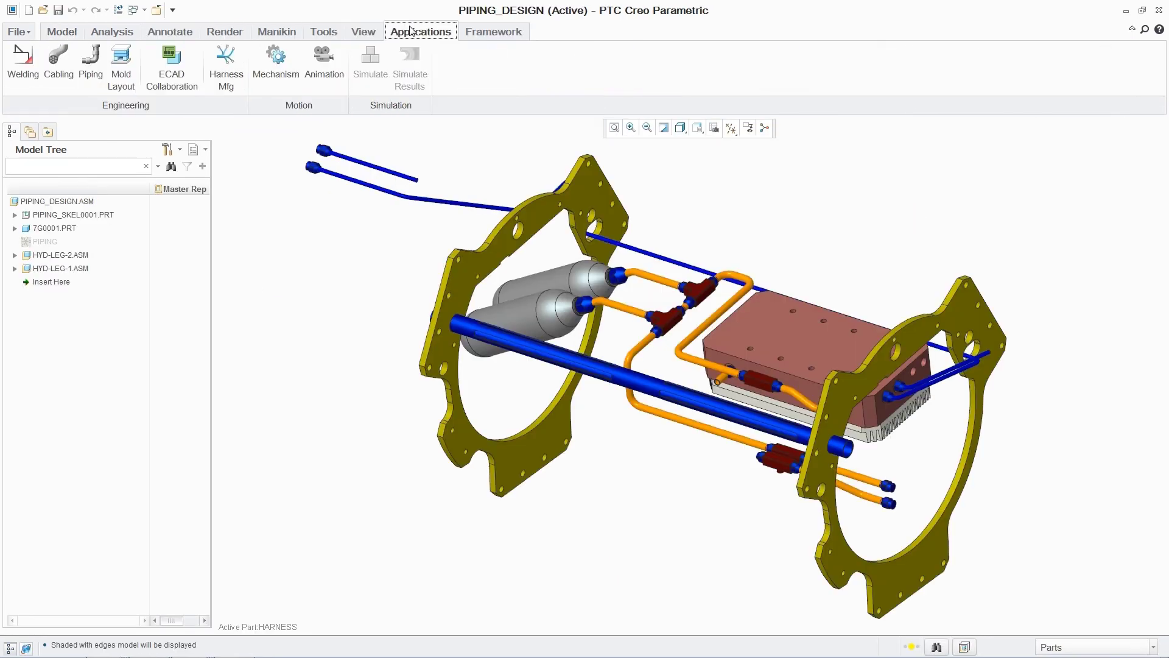
{"action": "left_click", "coordinate": [90, 61]}
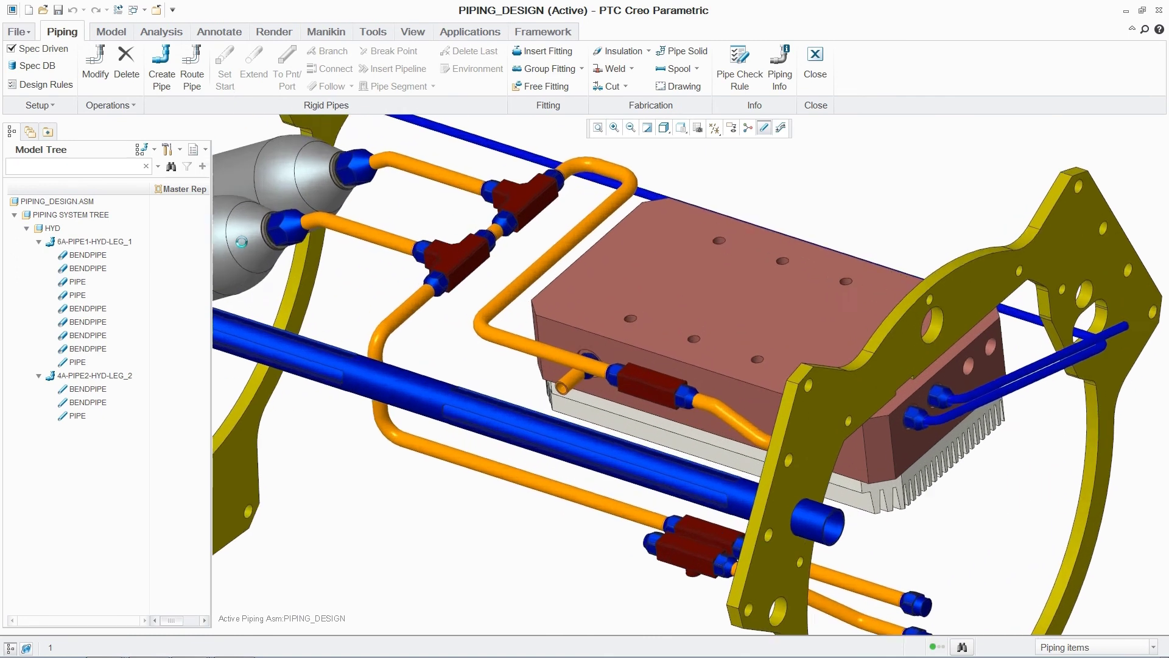
{"action": "double_click", "coordinate": [514, 480]}
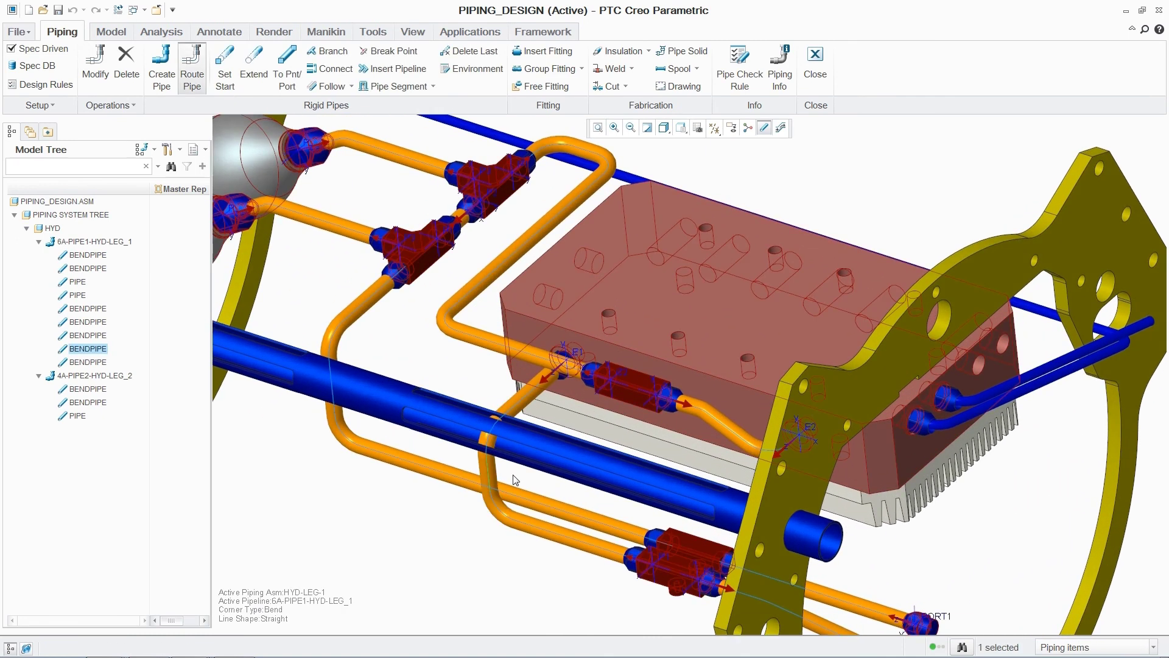
{"action": "right_click", "coordinate": [515, 479]}
{"action": "left_click", "coordinate": [559, 365]}
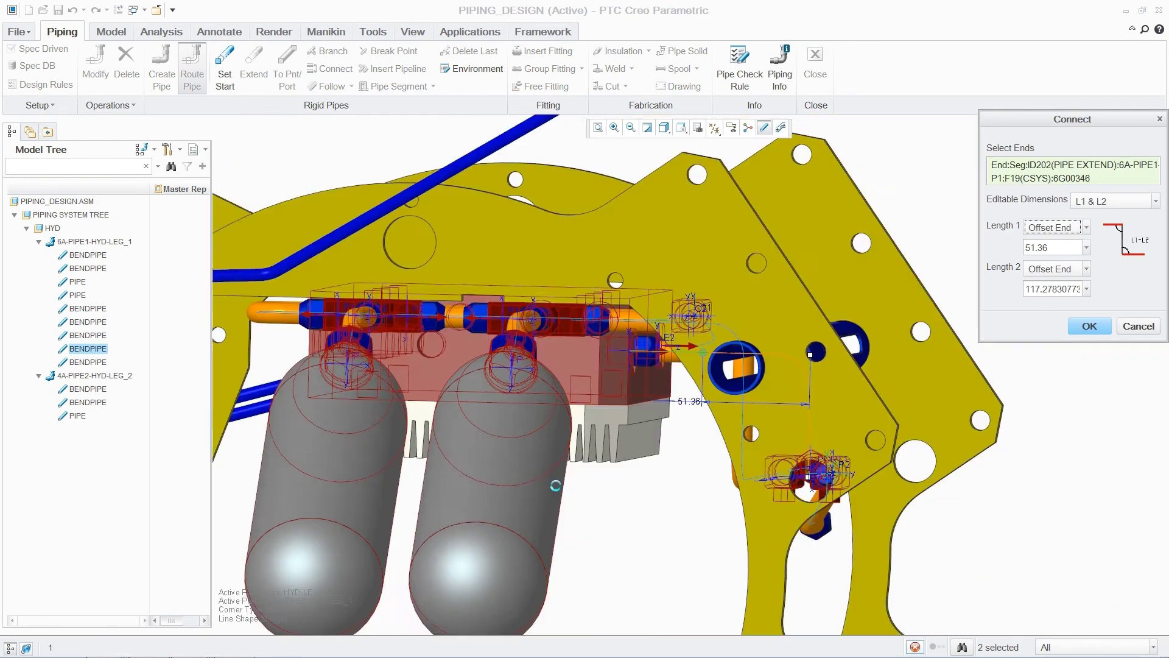
{"action": "left_click_drag", "start_coordinate": [784, 361], "coordinate": [700, 372]}
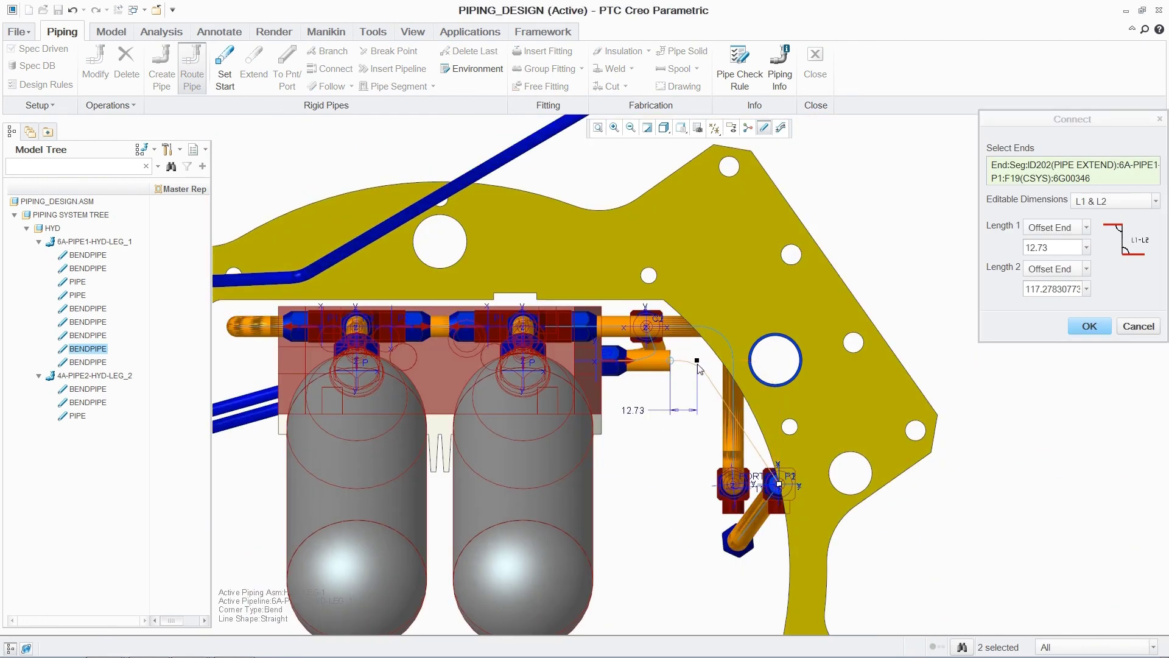
{"action": "left_click", "coordinate": [1080, 333]}
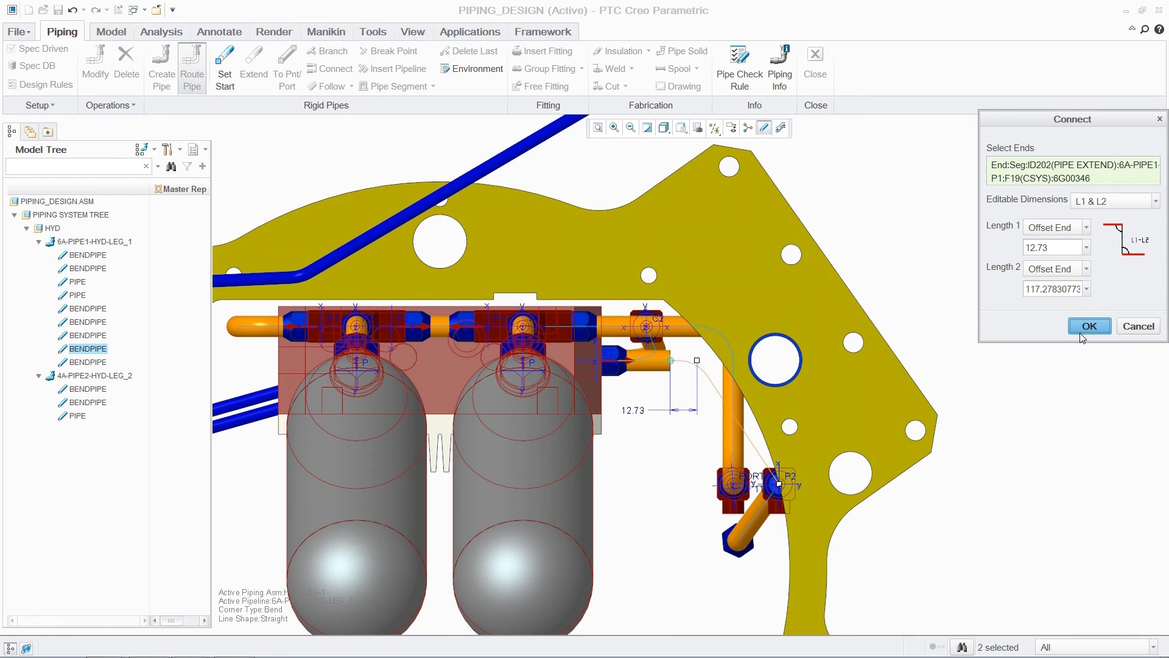
{"action": "left_click", "coordinate": [1079, 333]}
{"action": "key", "text": "ctrl+d"}
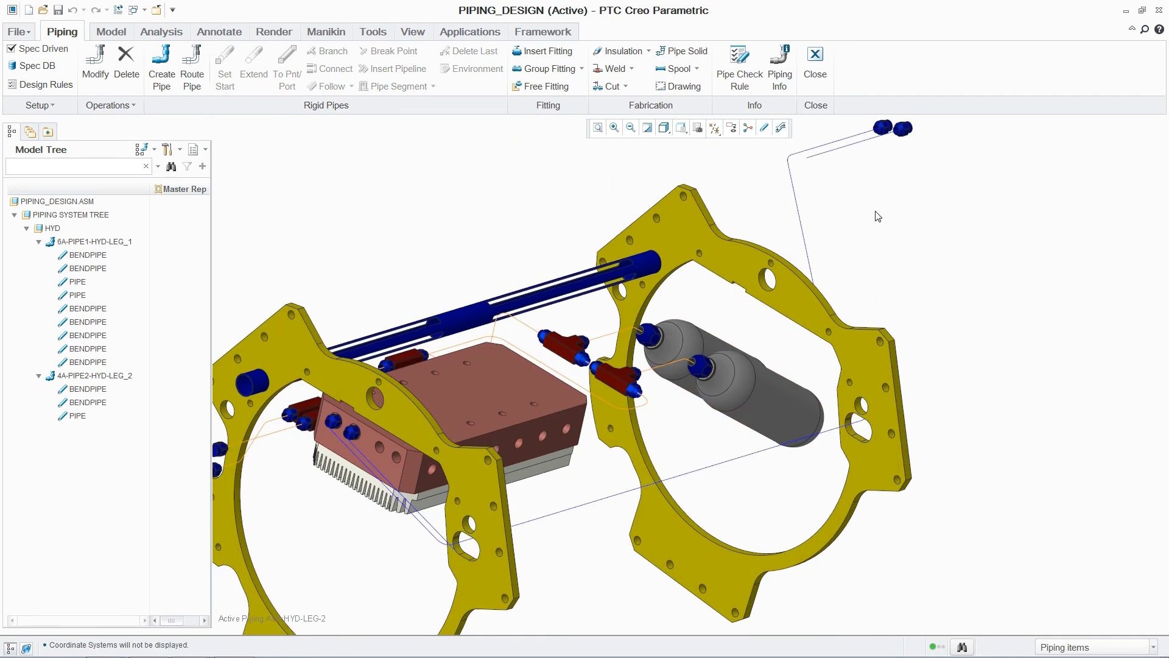
Route HYD-LEG-2 along the existing pipe from its start point, then toward the end port
{"action": "left_click", "coordinate": [192, 64]}
{"action": "left_click", "coordinate": [332, 86]}
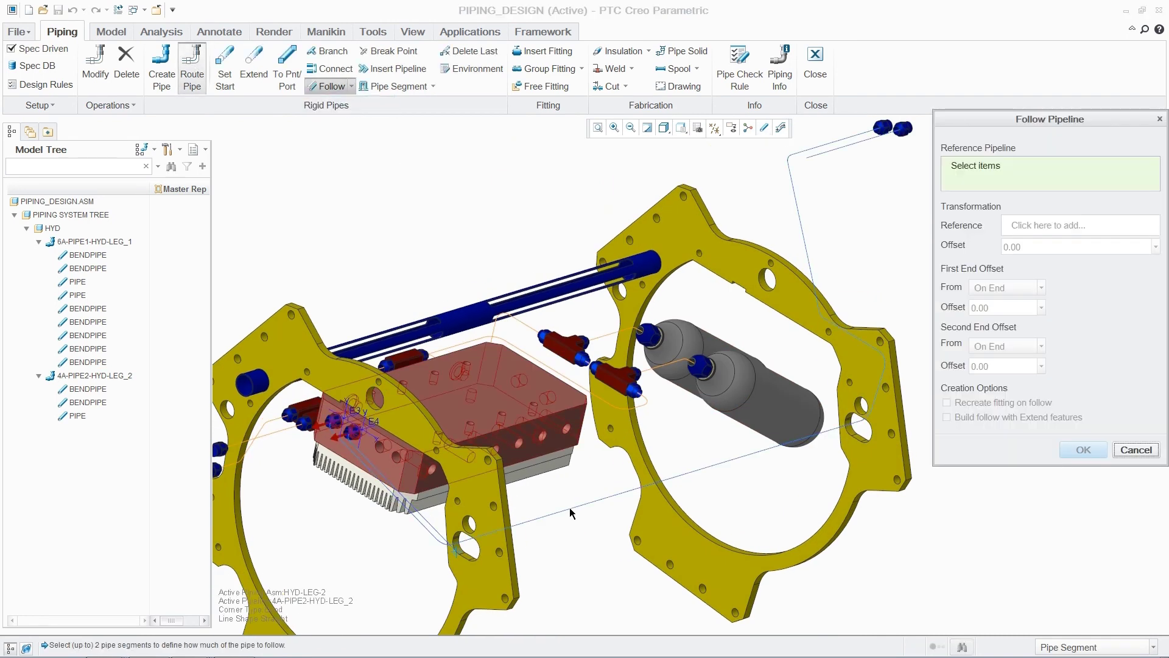
{"action": "left_click", "coordinate": [571, 513]}
{"action": "left_click", "coordinate": [860, 339]}
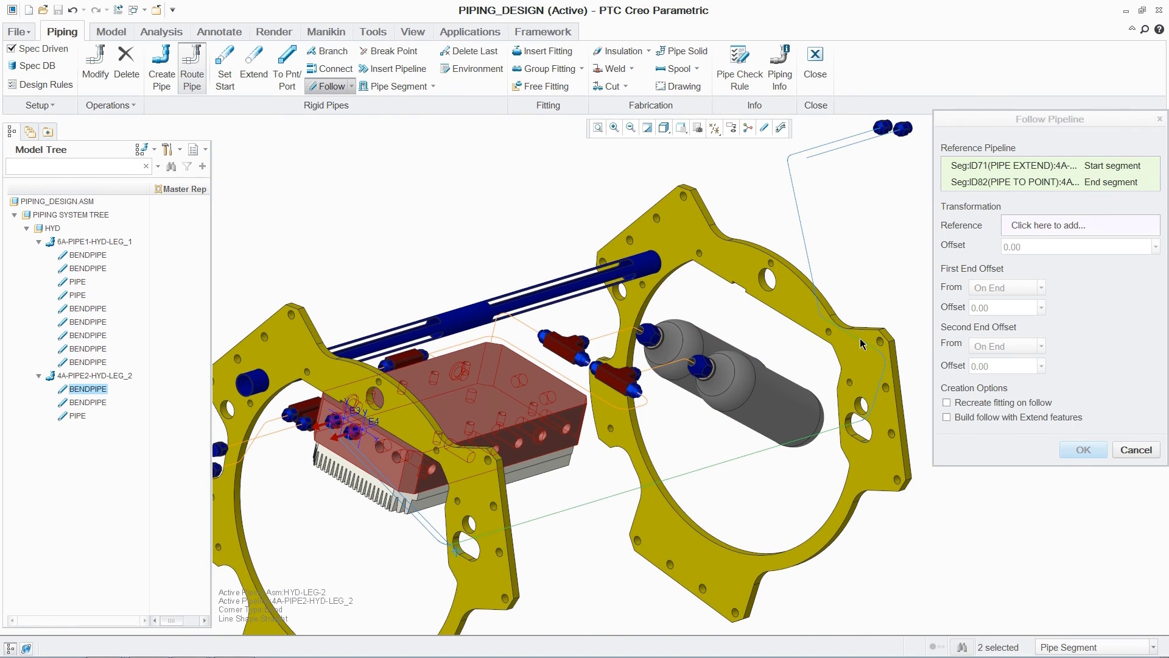
{"action": "left_click", "coordinate": [1026, 225]}
{"action": "left_click", "coordinate": [457, 551]}
{"action": "left_click", "coordinate": [1083, 450]}
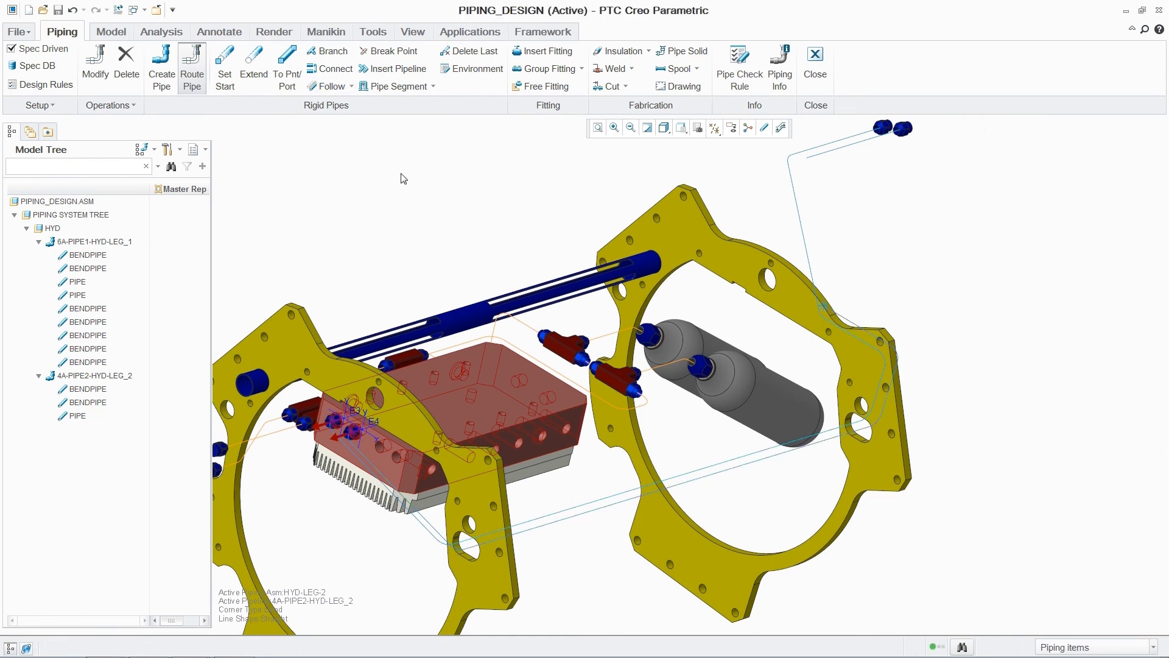
{"action": "left_click", "coordinate": [789, 180]}
{"action": "left_click", "coordinate": [1089, 243]}
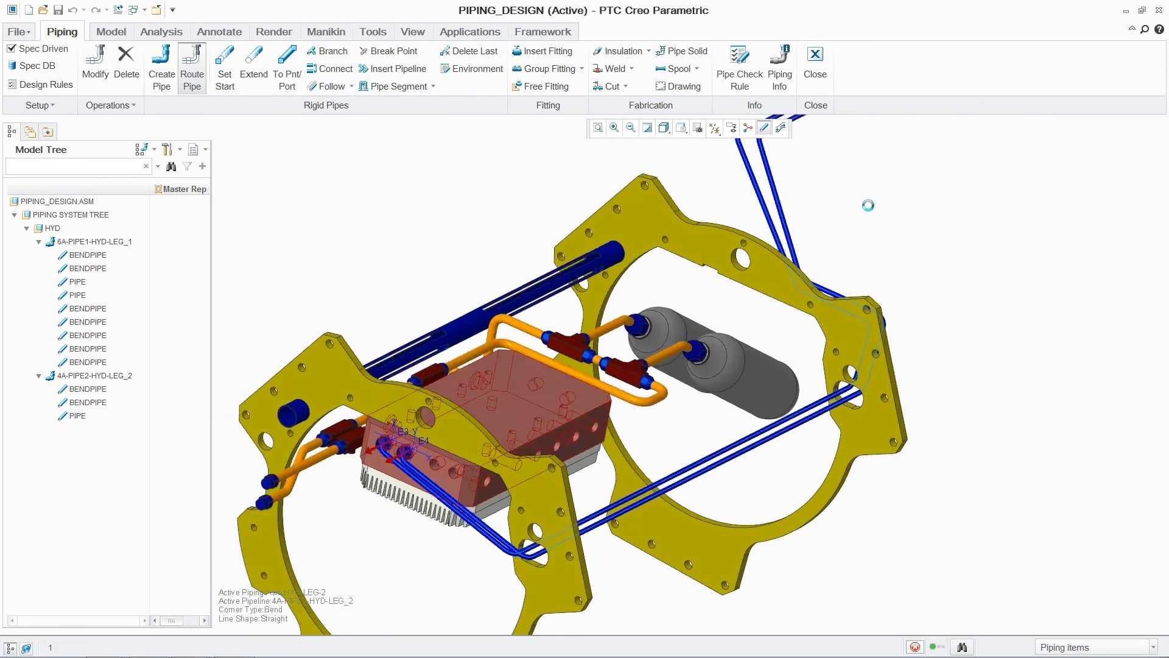
Finish the port route, then open hyd-leg_1.drw, review both sheets, and close it
{"action": "left_click", "coordinate": [44, 11]}
{"action": "left_click", "coordinate": [805, 487]}
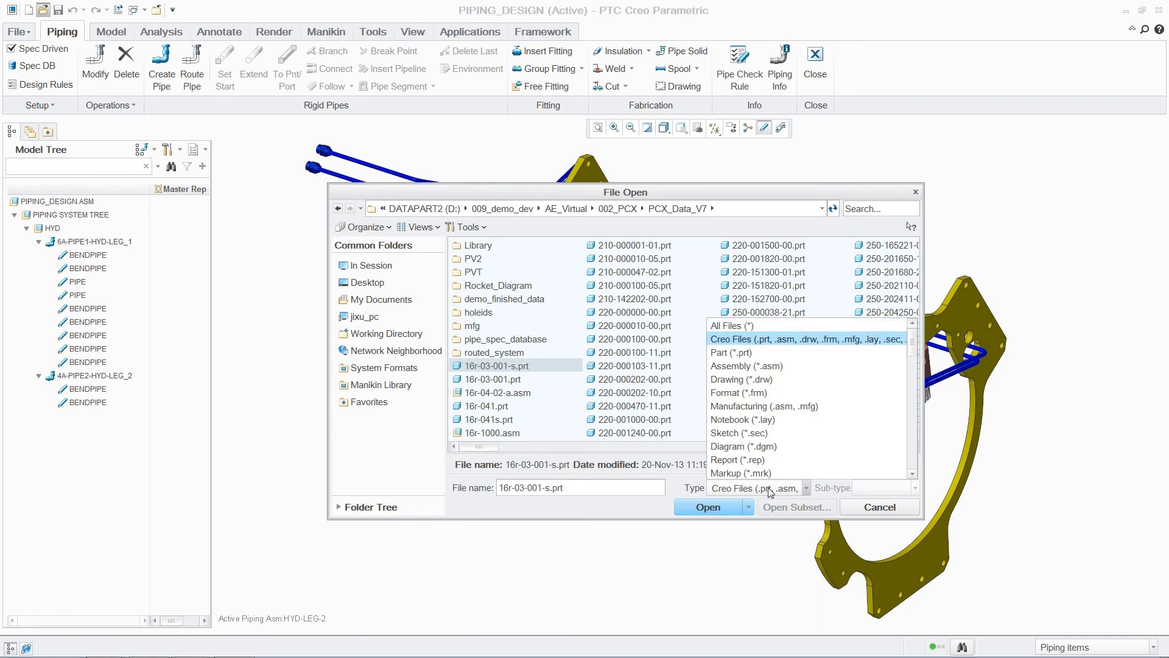
{"action": "left_click", "coordinate": [749, 385]}
{"action": "left_click", "coordinate": [493, 432]}
{"action": "left_click", "coordinate": [701, 509]}
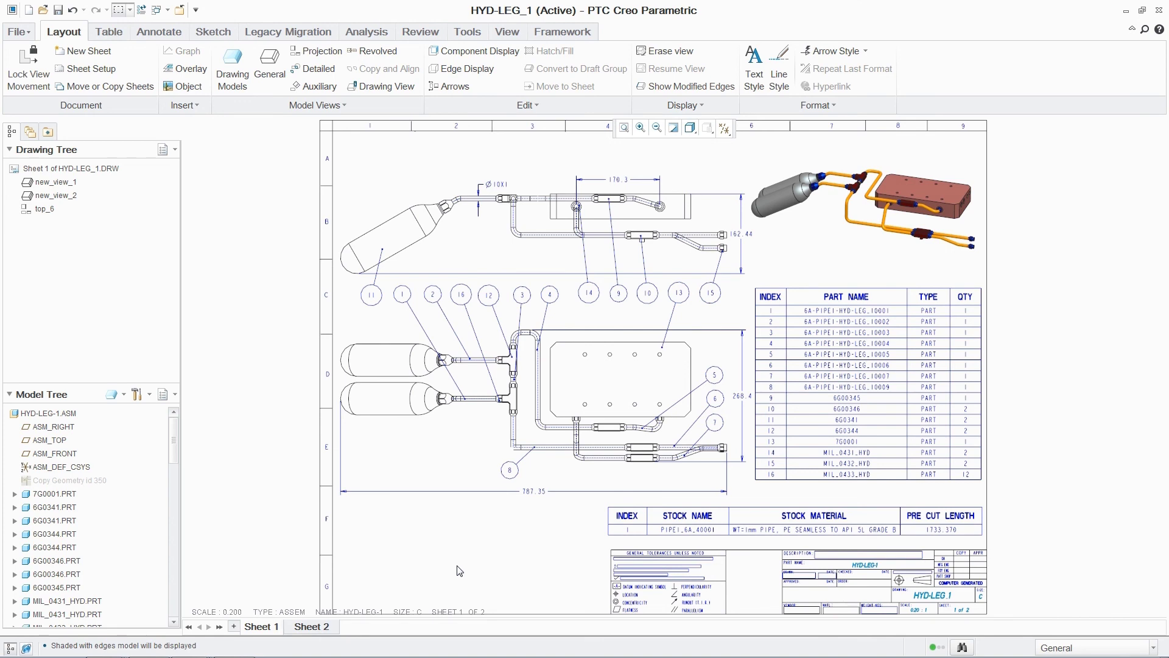
{"action": "left_click", "coordinate": [317, 627]}
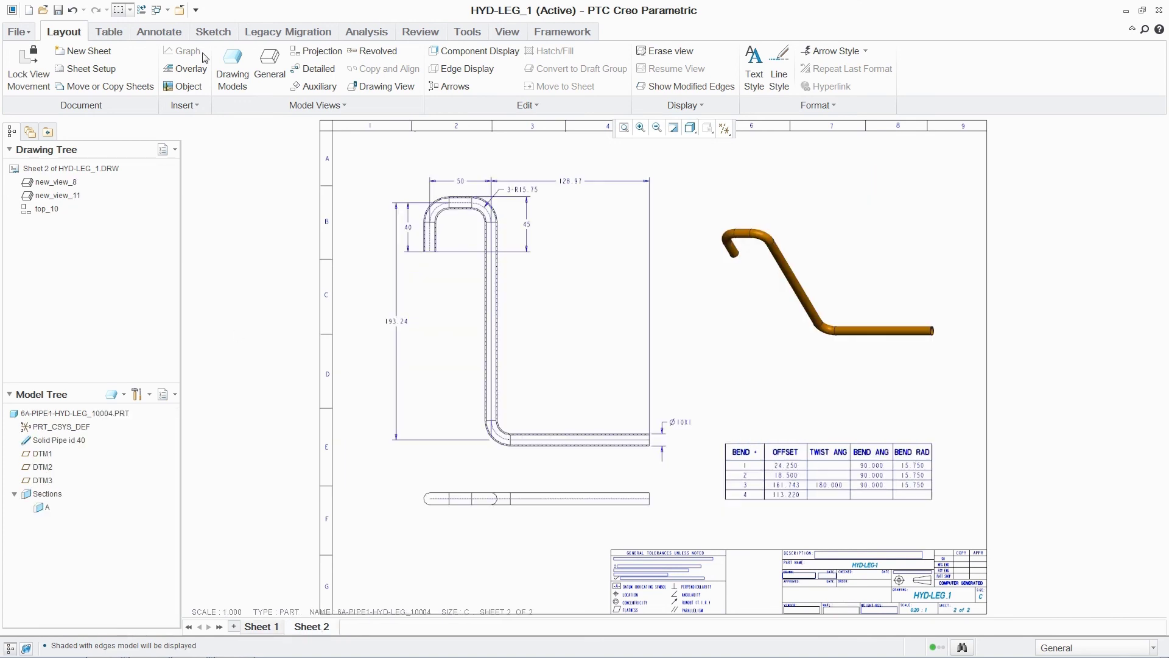
{"action": "left_click", "coordinate": [179, 9]}
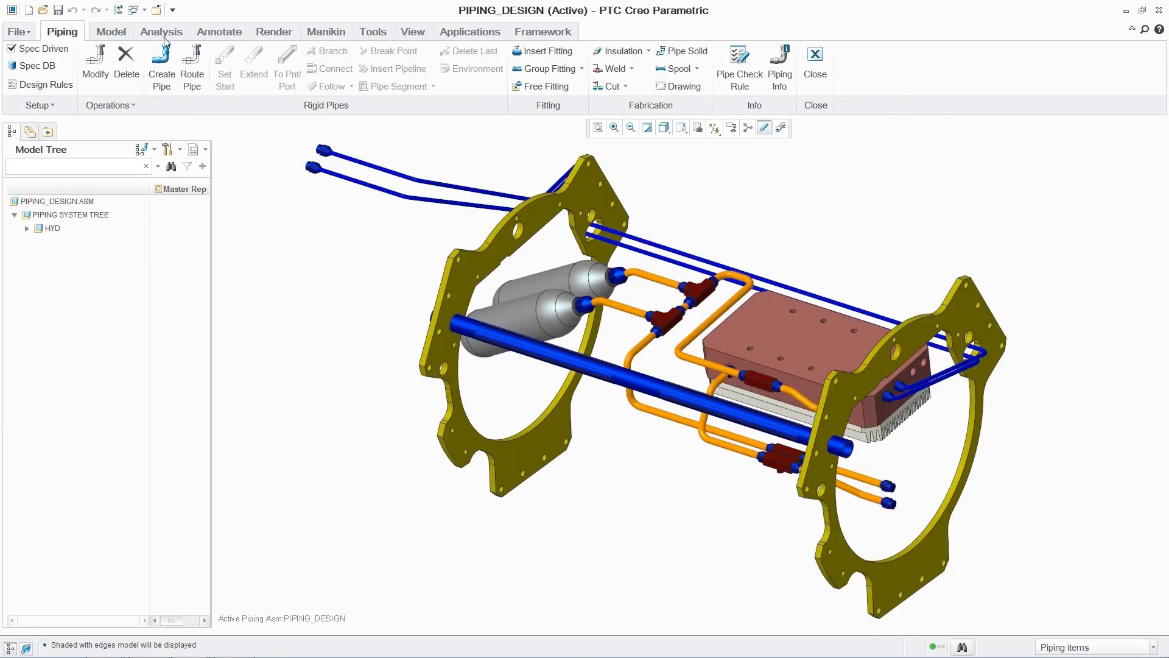
{"action": "left_click", "coordinate": [156, 9]}
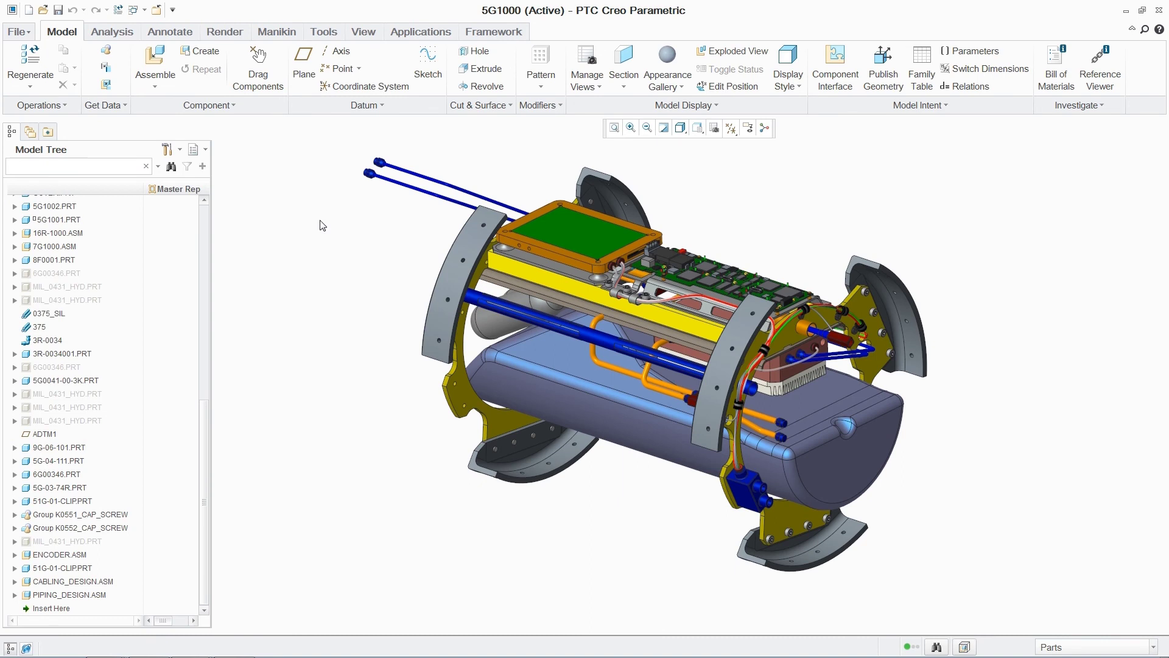
{"action": "left_click", "coordinate": [156, 9]}
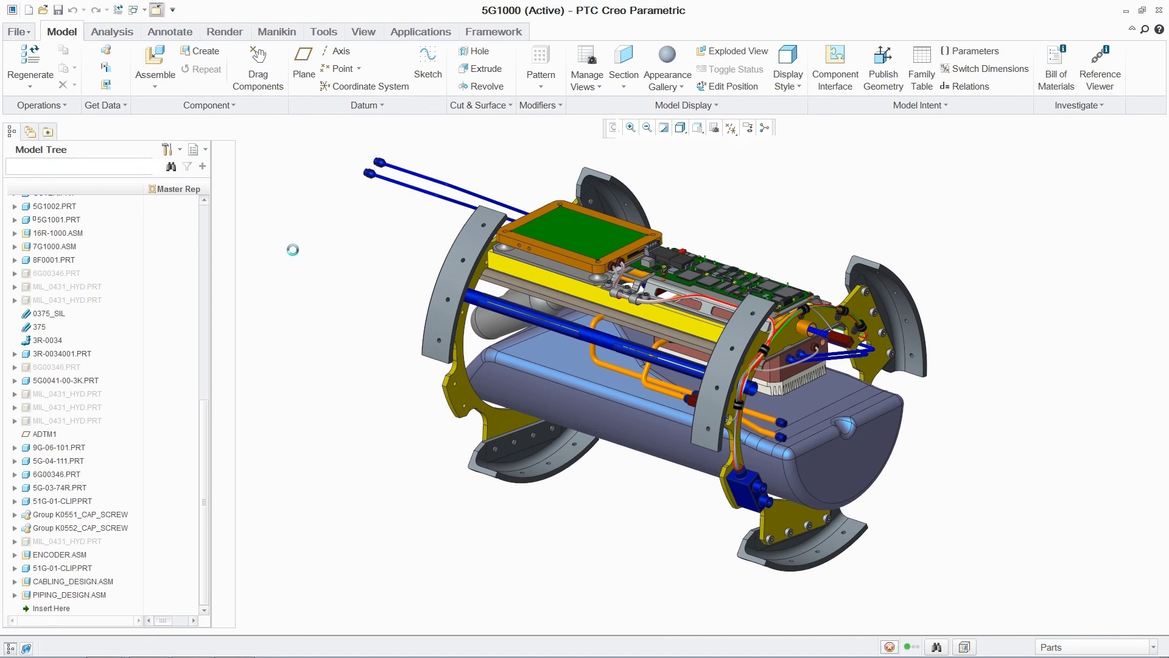